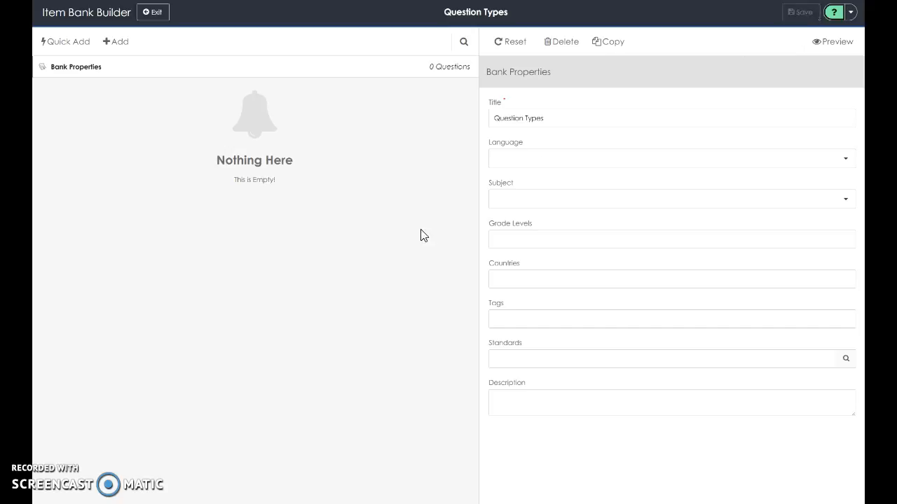
Add a new question of the Cloze type to the item bank.
click(117, 47)
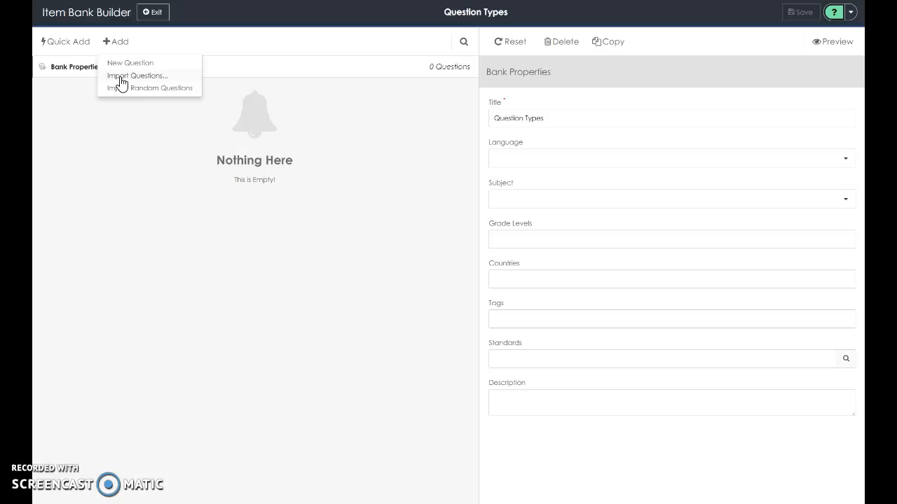
click(120, 64)
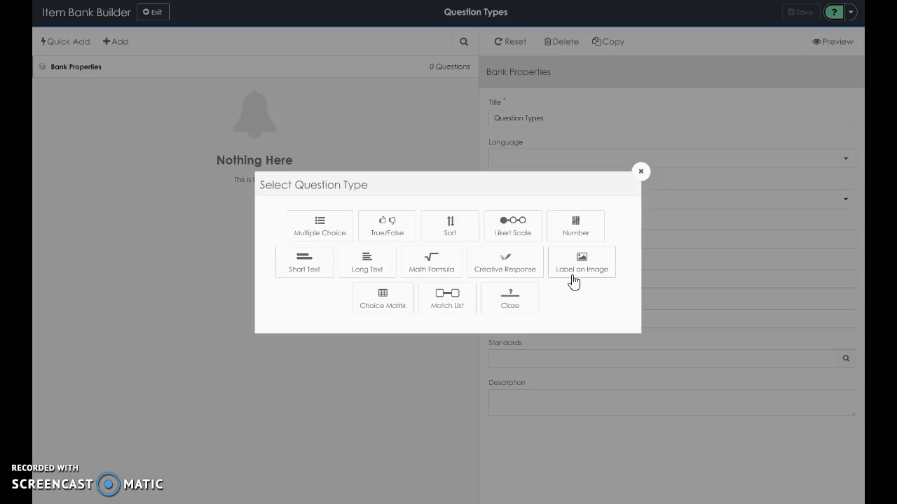
click(517, 313)
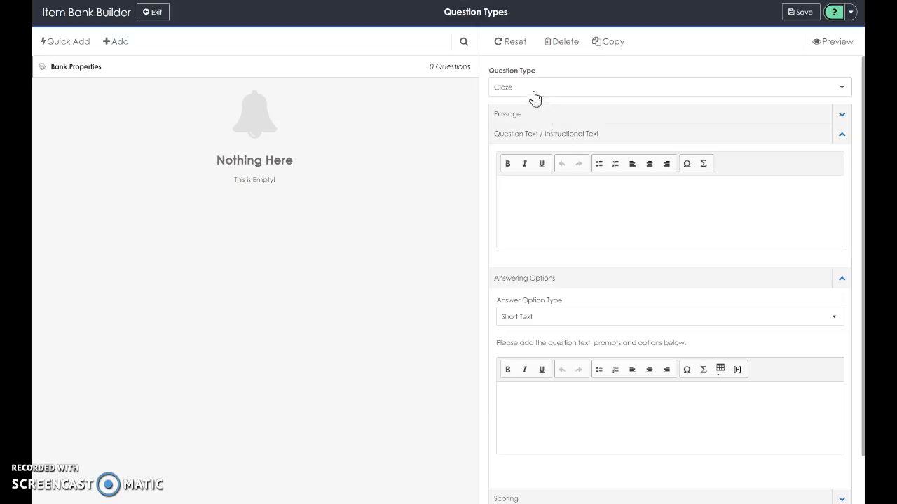
Enter the instructional text "Choose the word for each blank.".
click(538, 202)
text(Cho)
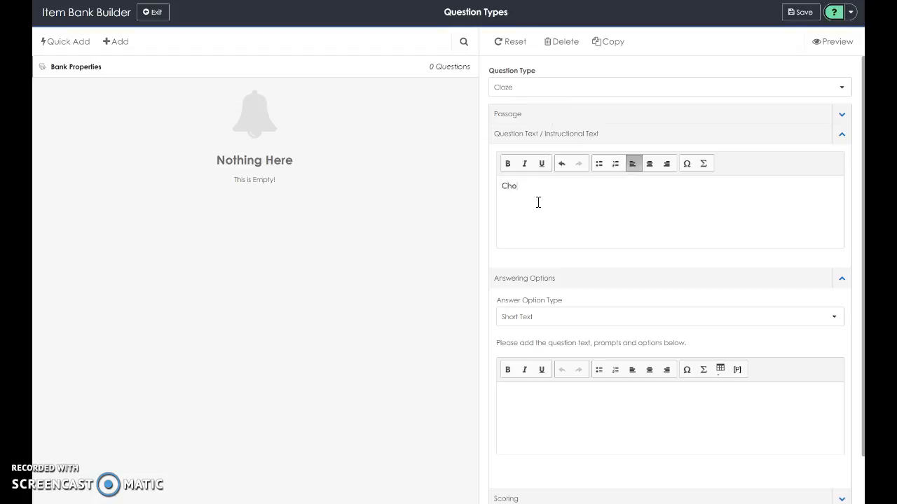
text(ose the word for ea)
text(ch )
text(baln)
key(BackSpace)
key(BackSpace)
text(lank)
scroll(778, 275, down, 1)
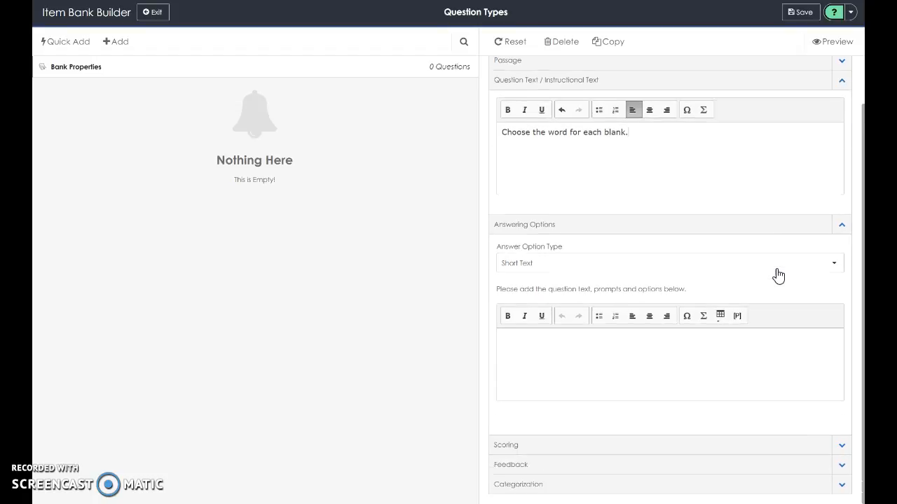
Set the answer option type to Dropdown.
scroll(778, 275, up, 1)
scroll(778, 275, down, 1)
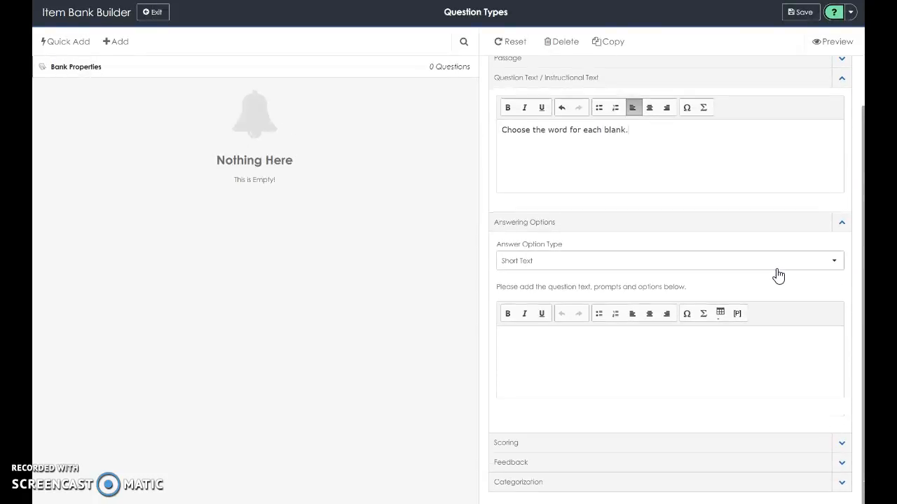
click(619, 268)
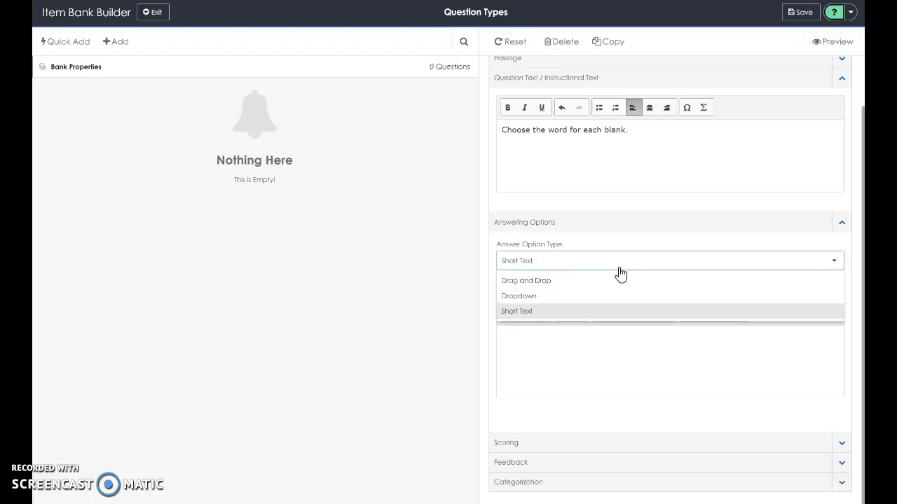
click(546, 300)
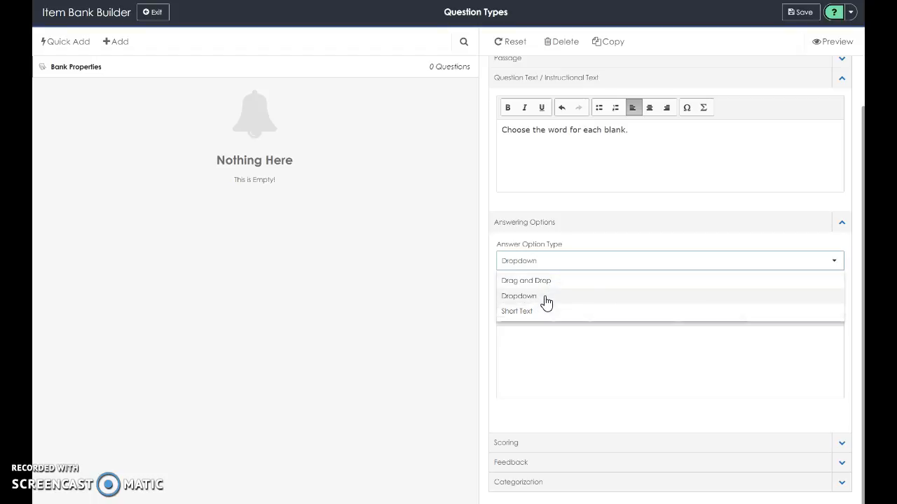
Write the cloze passage "Today is their first sleepover. They're very excited. Over there are the sleeping bags.".
click(517, 359)
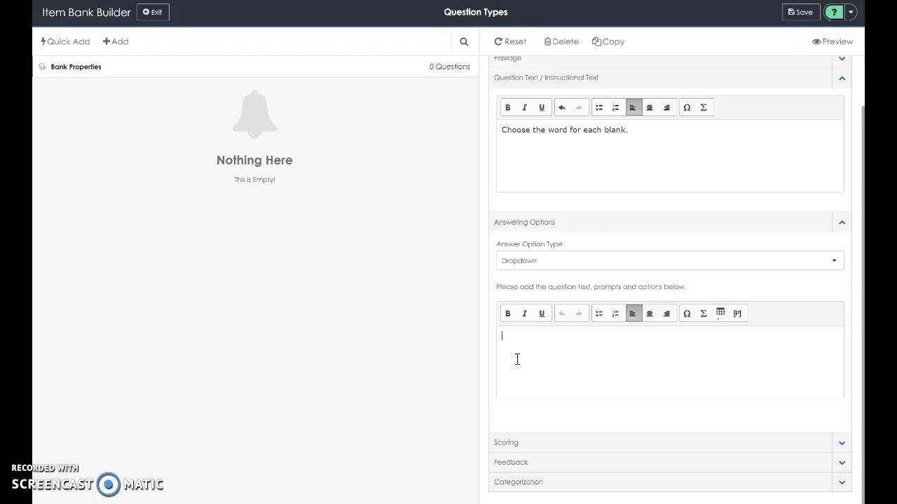
text(Today is their first sleepover. They're)
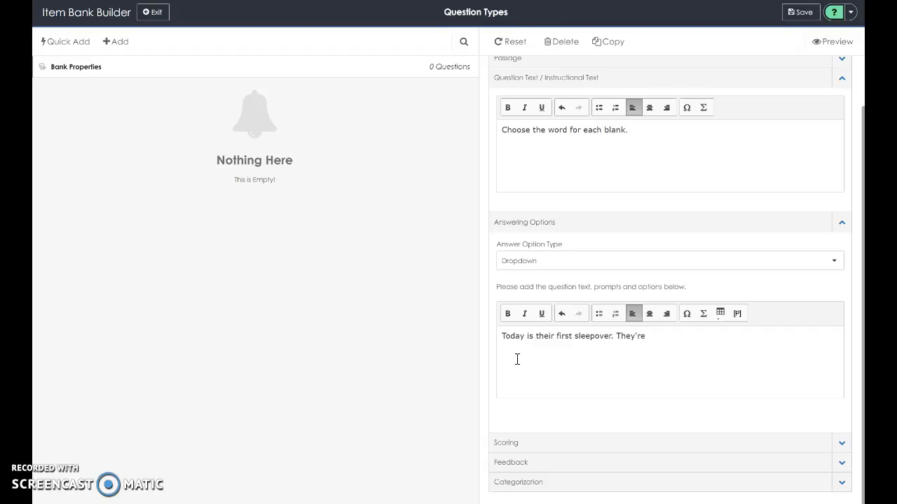
text( very excited)
text(. )
text([])
key(BackSpace)
key(BackSpace)
text(Over there are)
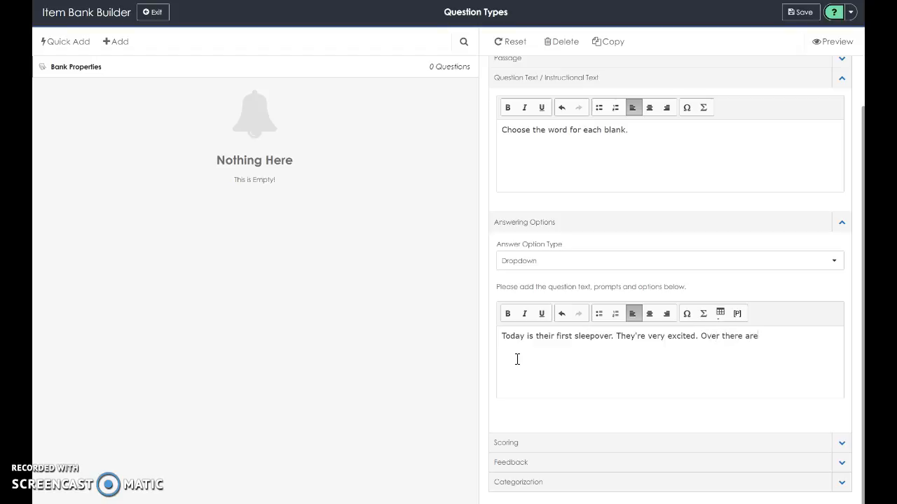
text( the sleeping bage)
key(BackSpace)
text(s.)
Turn the words their, They're and there in the passage into dropdown prompts.
drag(536, 337, 554, 337)
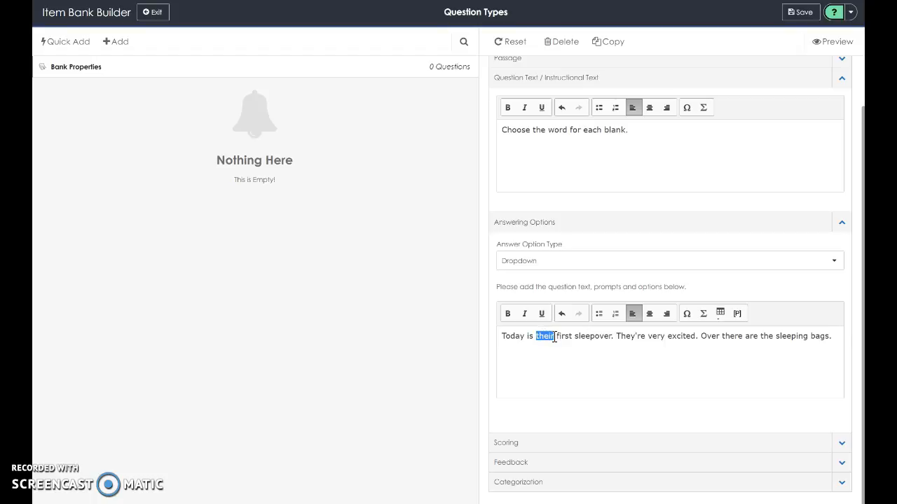
click(738, 315)
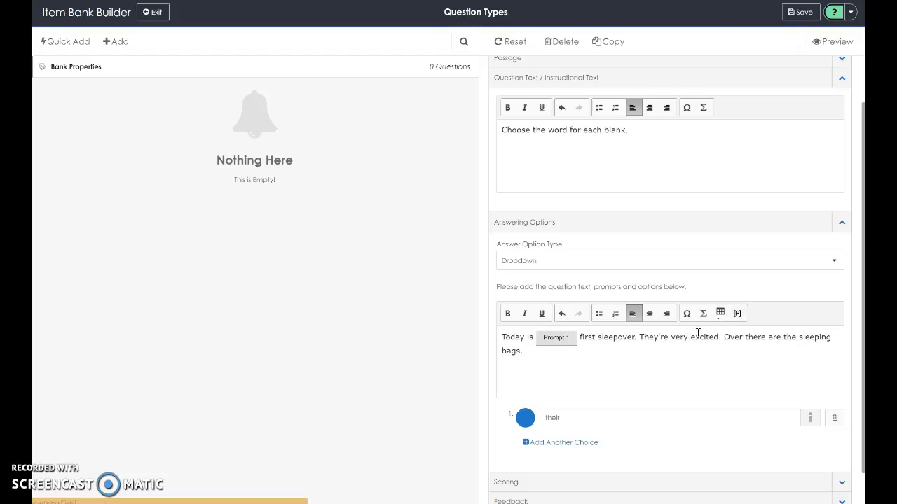
drag(638, 340, 669, 339)
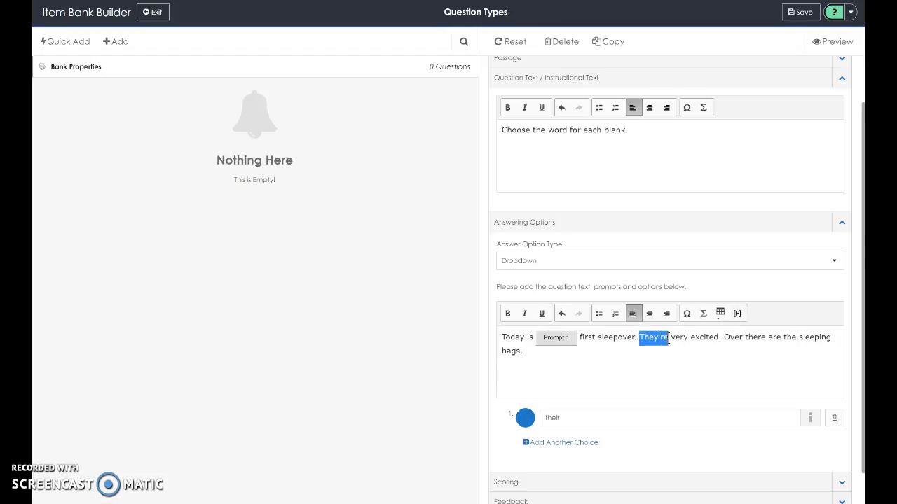
click(741, 315)
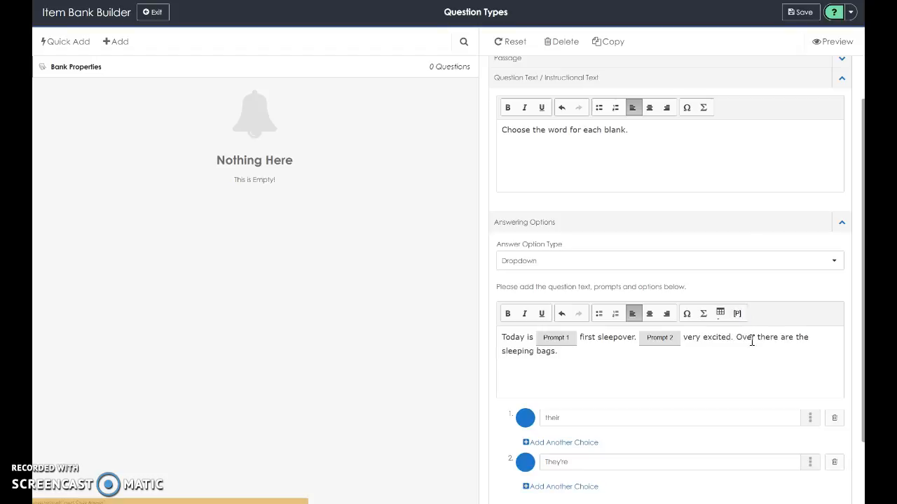
drag(759, 338, 778, 338)
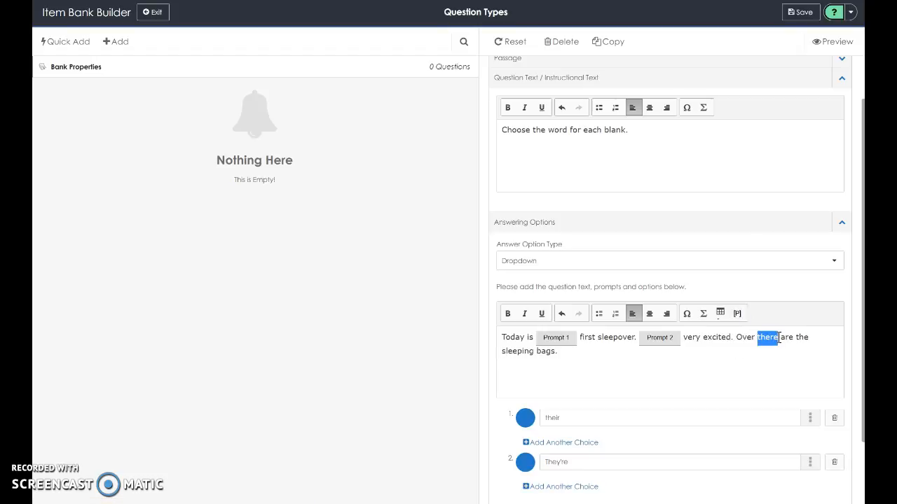
click(739, 315)
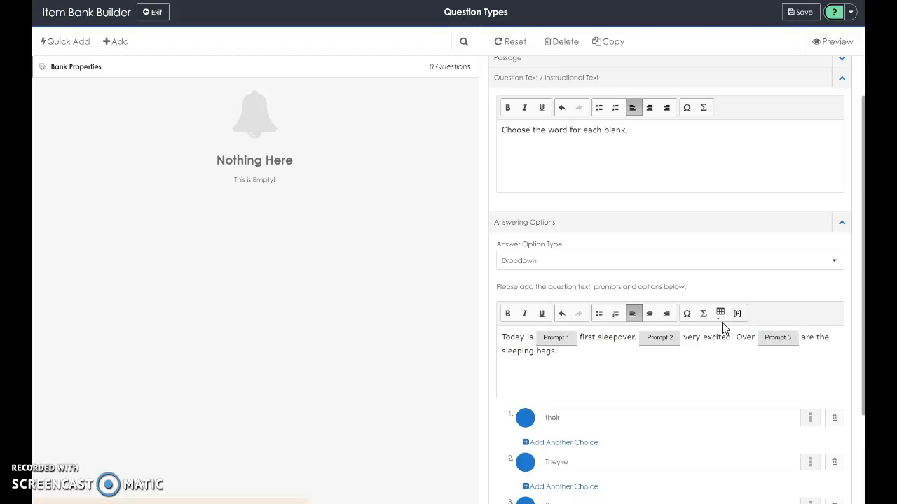
Add the wrong choices "there" and "they're" to the first prompt.
scroll(722, 326, down, 3)
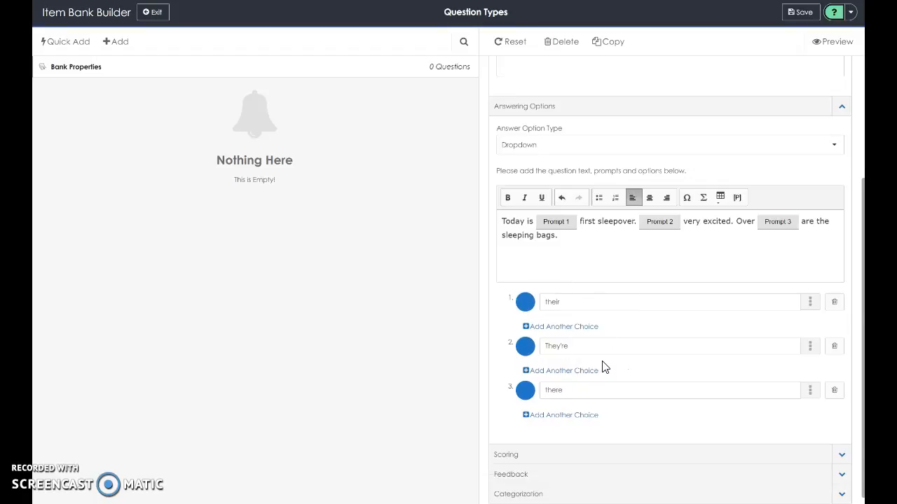
click(576, 329)
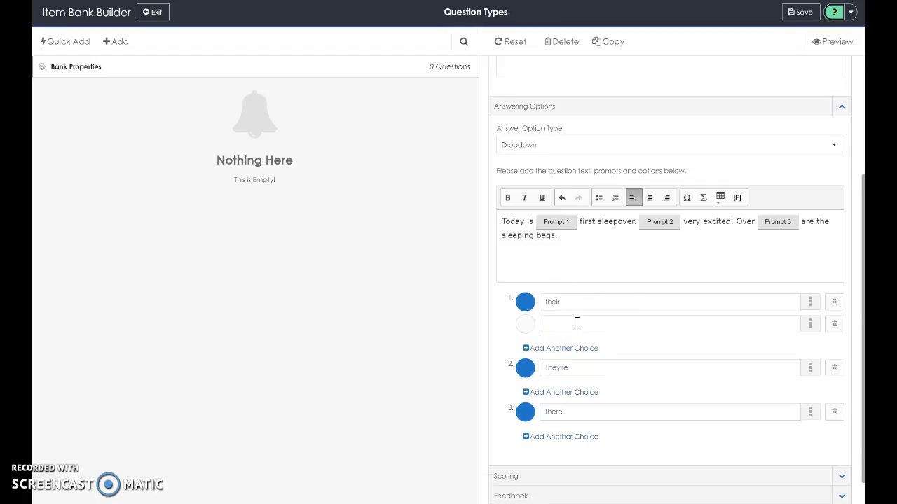
click(577, 325)
text(there)
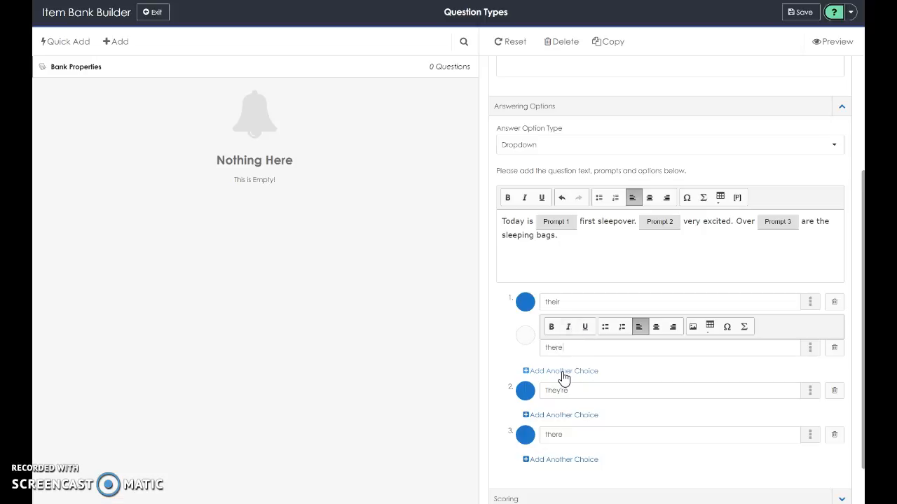
click(564, 377)
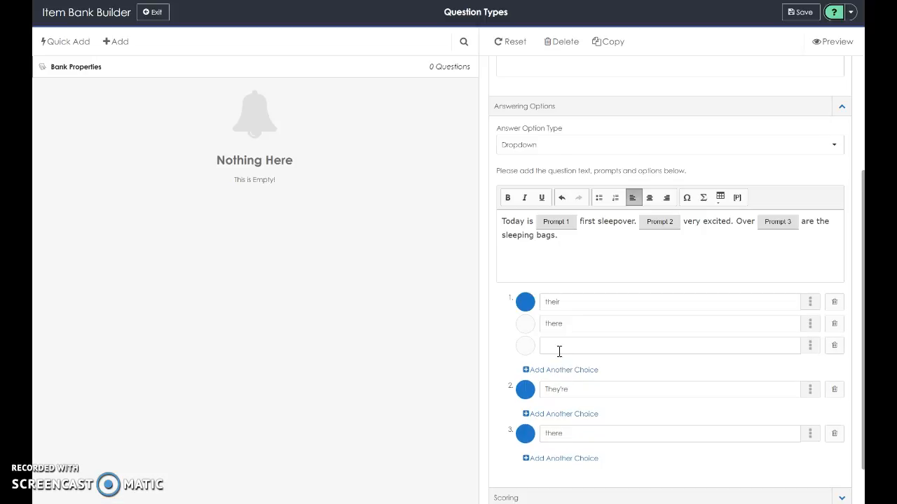
click(560, 352)
text(they're)
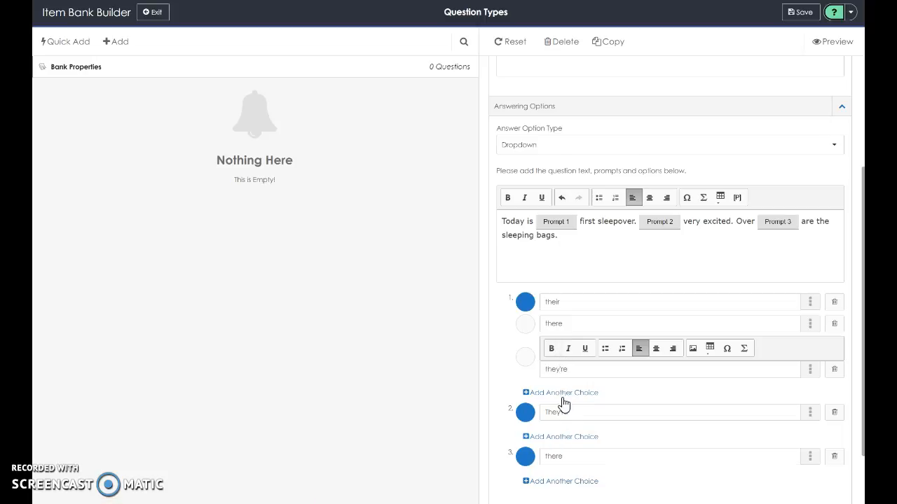
Add the wrong choices "There" and "They're" to the second prompt.
click(562, 438)
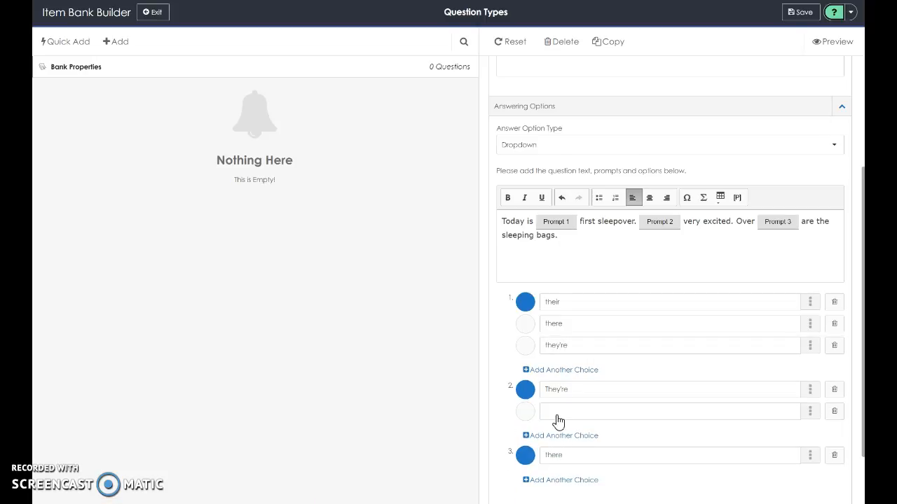
click(558, 412)
text(There)
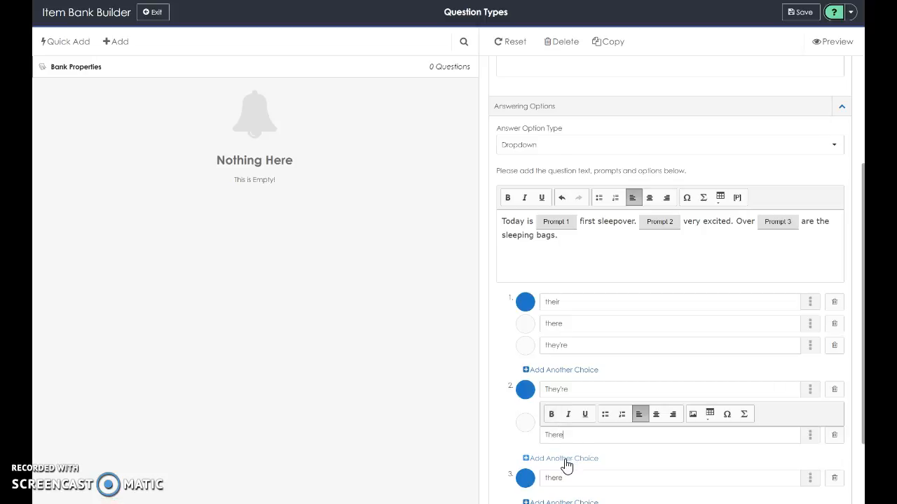
click(564, 459)
text(hey're)
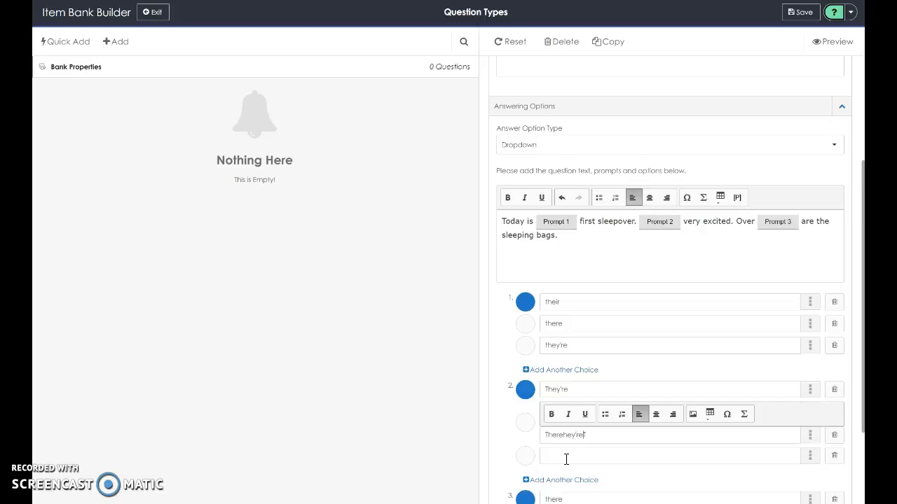
key(BackSpace)
key(BackSpace)
key(BackSpace)
key(BackSpace)
key(BackSpace)
key(BackSpace)
right_click(566, 460)
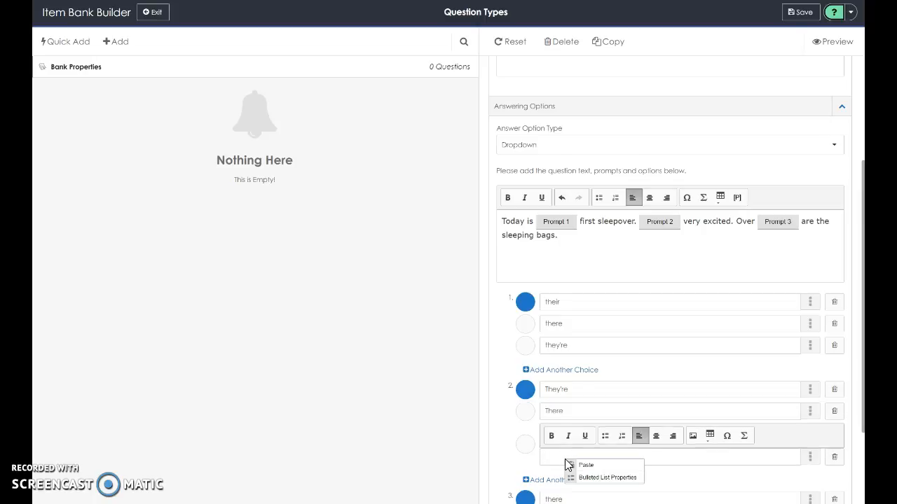
click(558, 459)
text(They)
key(Return)
text('r)
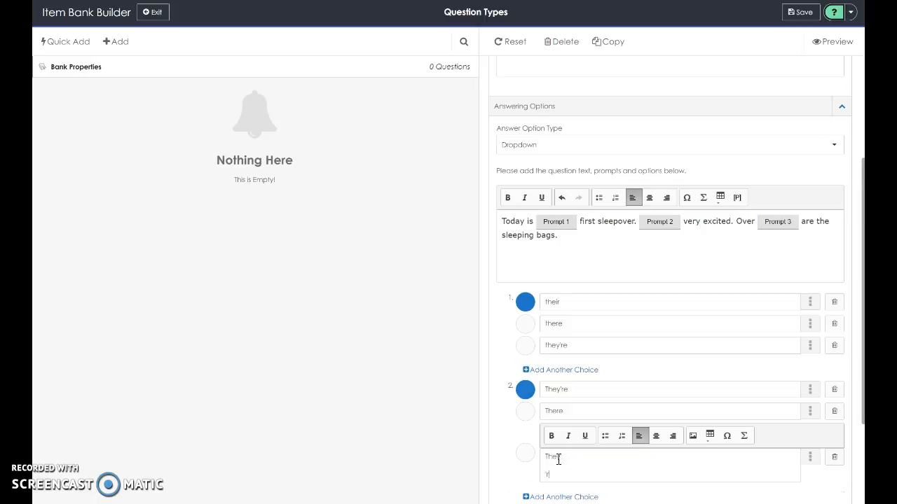
key(BackSpace)
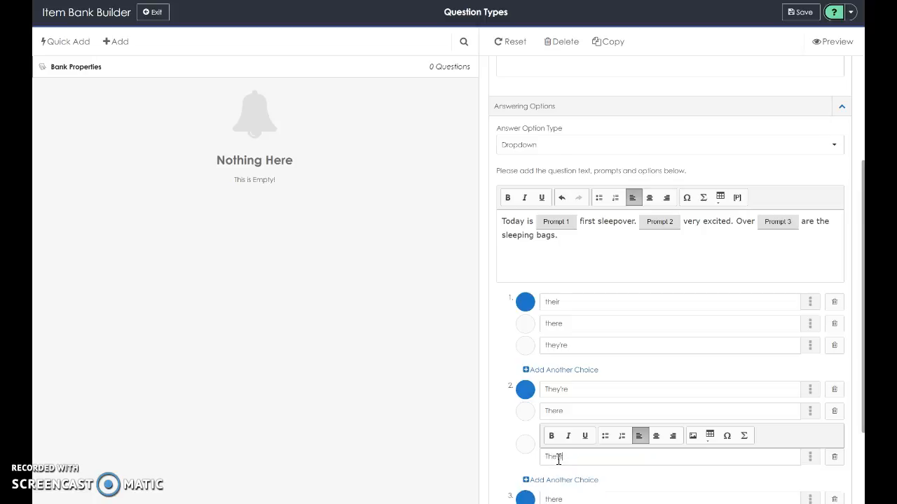
text(e)
Add the wrong choices "their" and "they're" to the third prompt.
scroll(728, 485, down, 3)
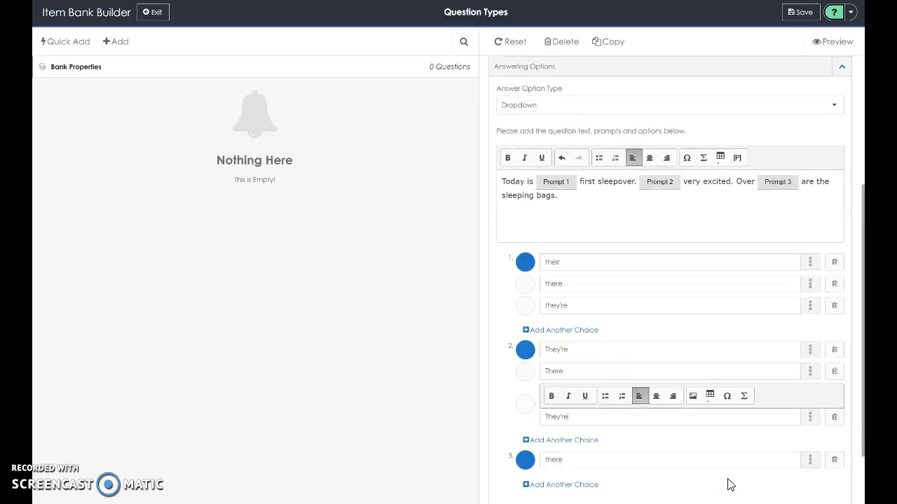
click(581, 420)
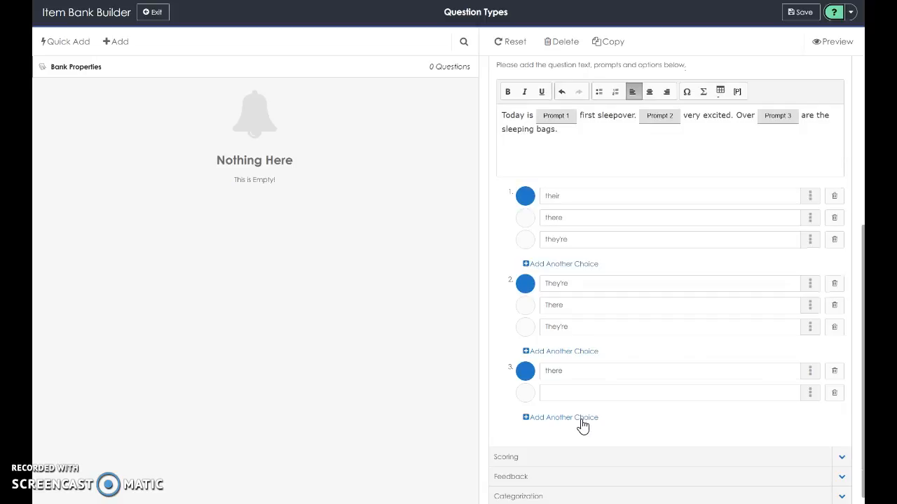
click(566, 397)
text(their)
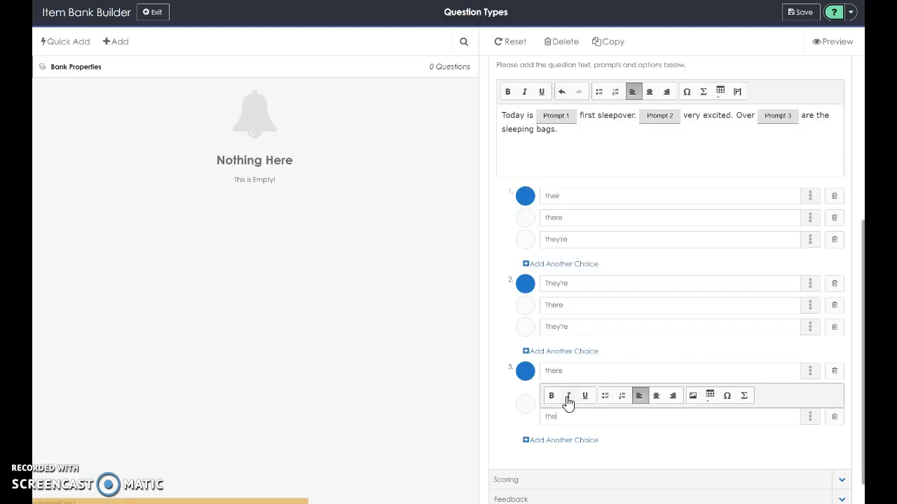
click(552, 443)
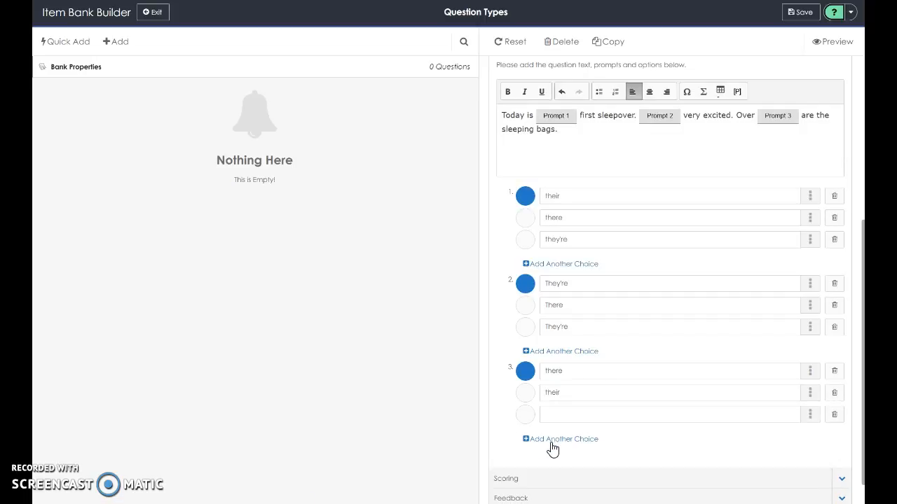
click(552, 414)
text(the)
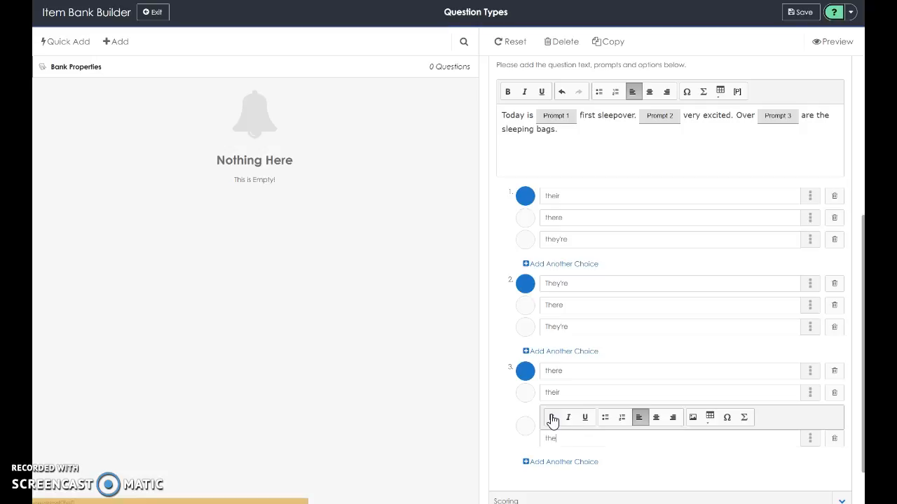
text(y're)
scroll(770, 354, down, 2)
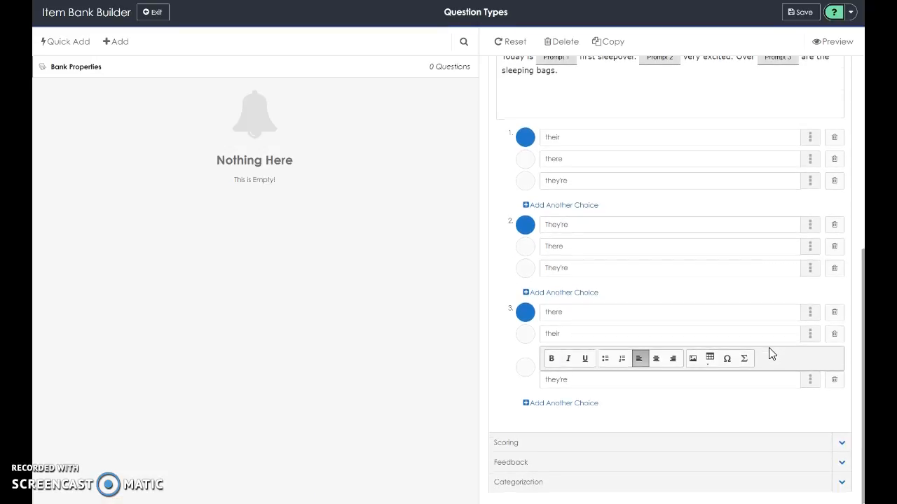
scroll(771, 354, up, 10)
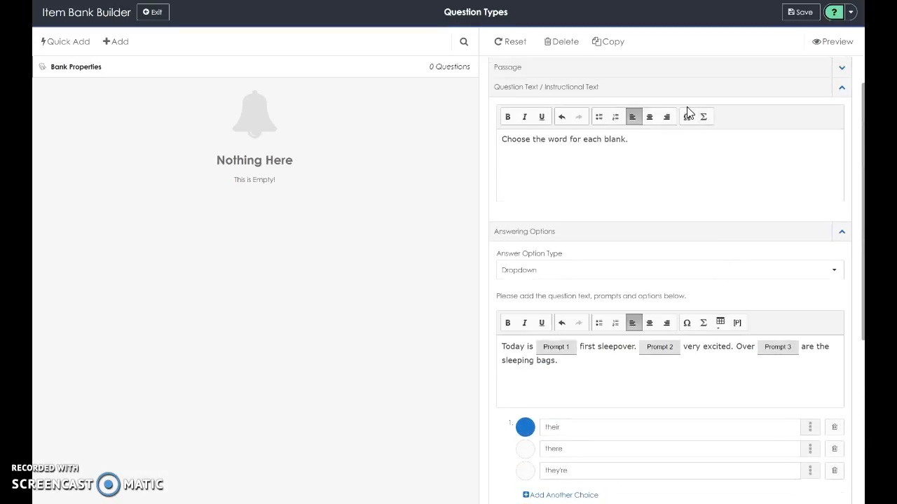
Expand the Scoring and Feedback sections of the Cloze question and save it to the bank.
scroll(605, 384, down, 2)
scroll(606, 384, down, 8)
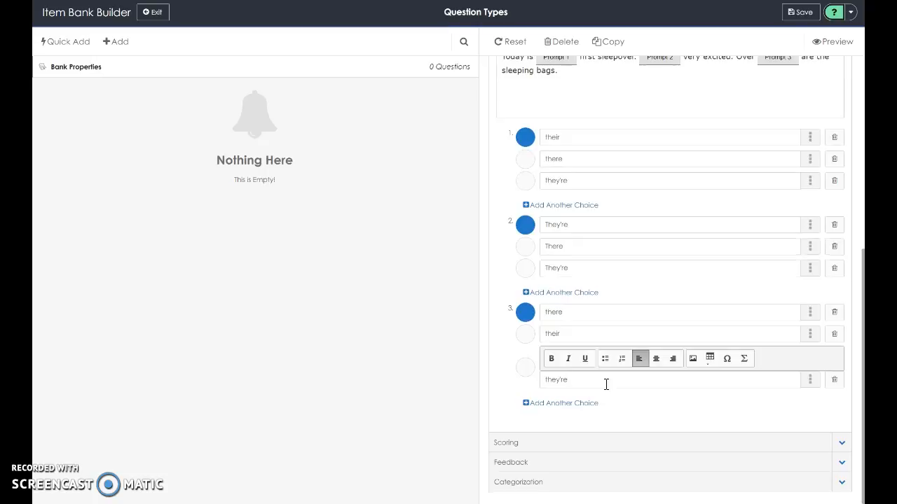
click(843, 447)
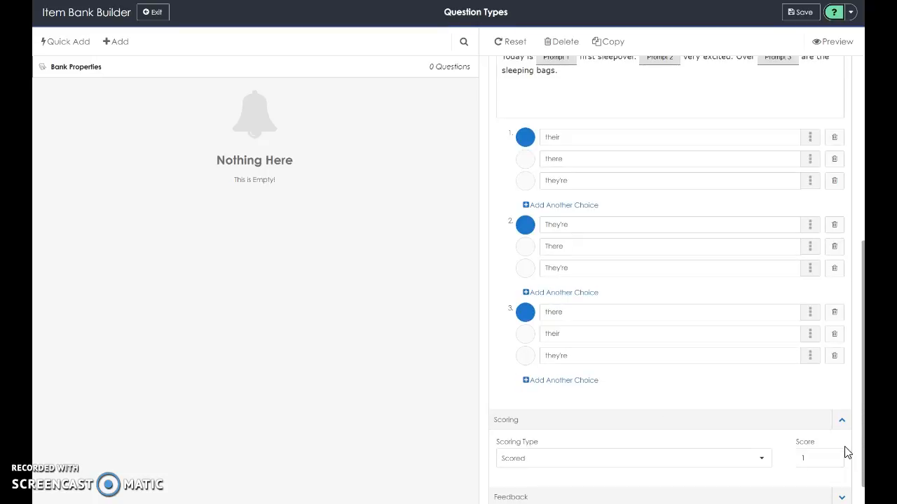
scroll(817, 458, down, 1)
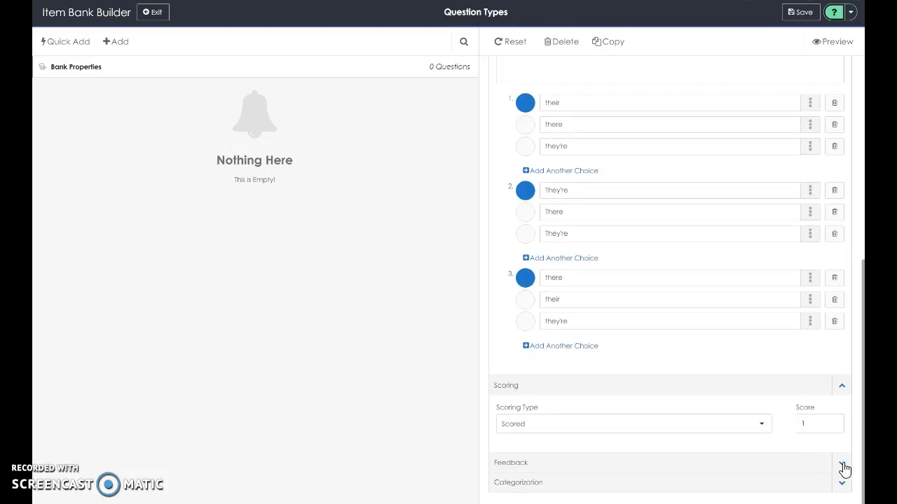
click(844, 466)
scroll(749, 454, down, 2)
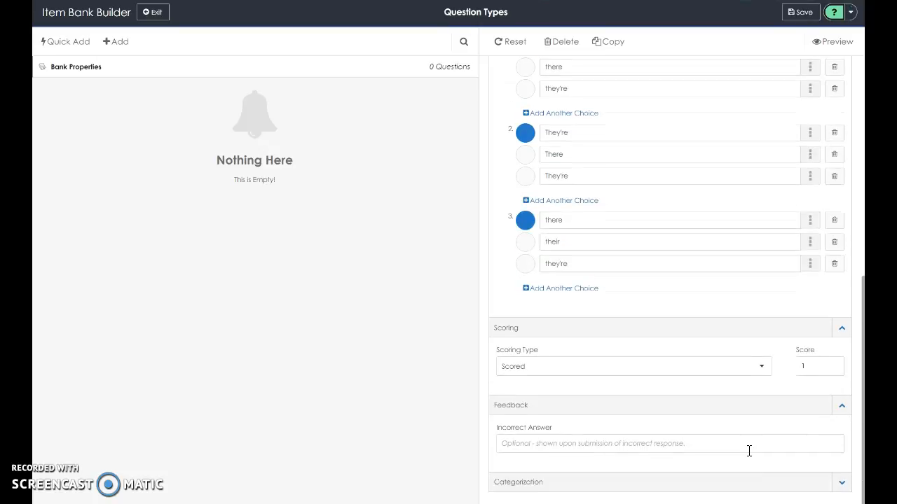
scroll(749, 451, up, 7)
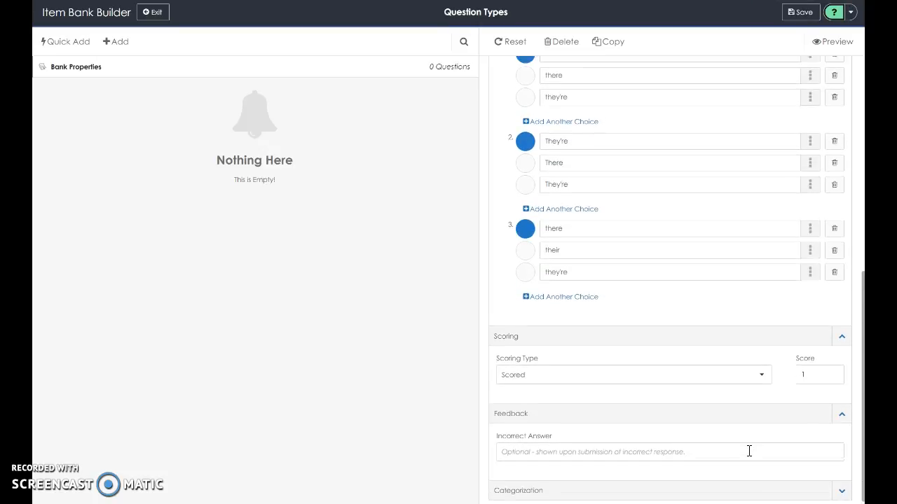
scroll(748, 456, up, 5)
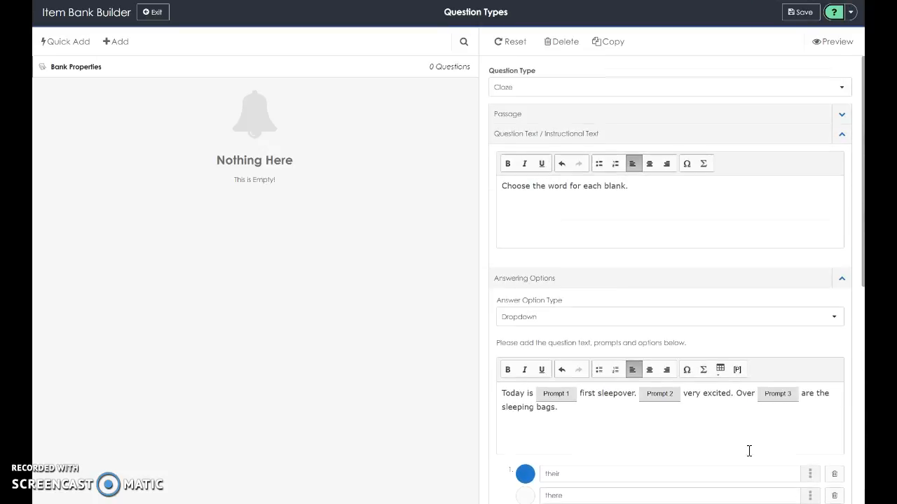
click(800, 14)
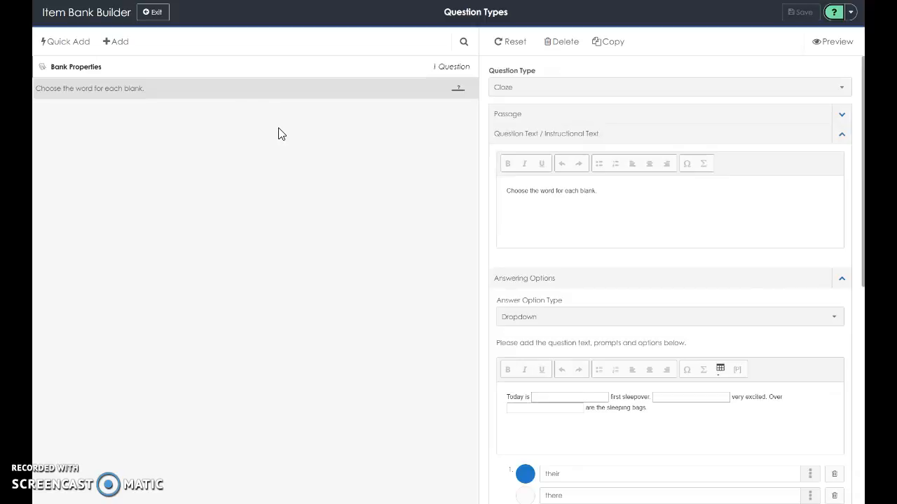
Add a new Match List question with the instruction "Match each singular with its plural.".
click(113, 44)
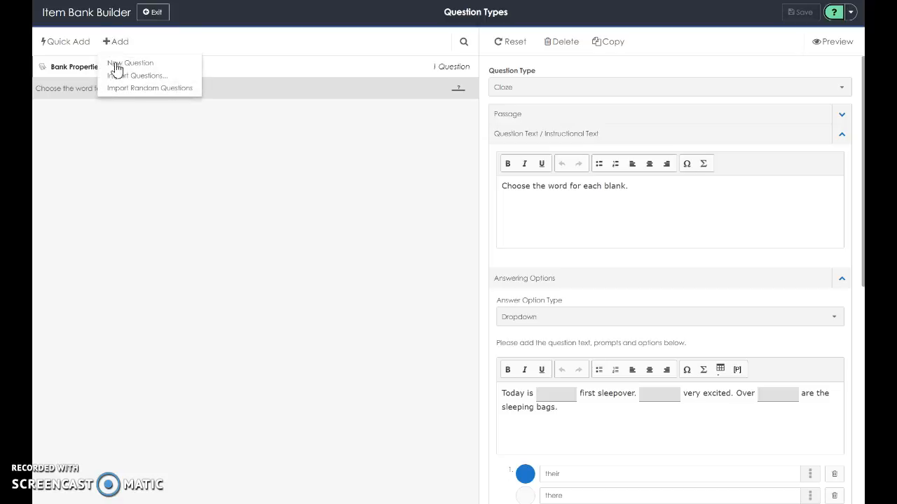
click(116, 63)
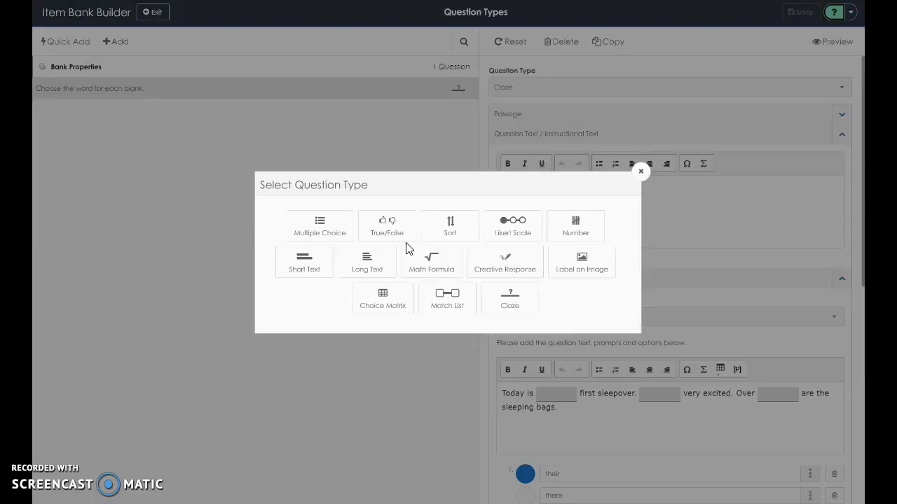
click(451, 306)
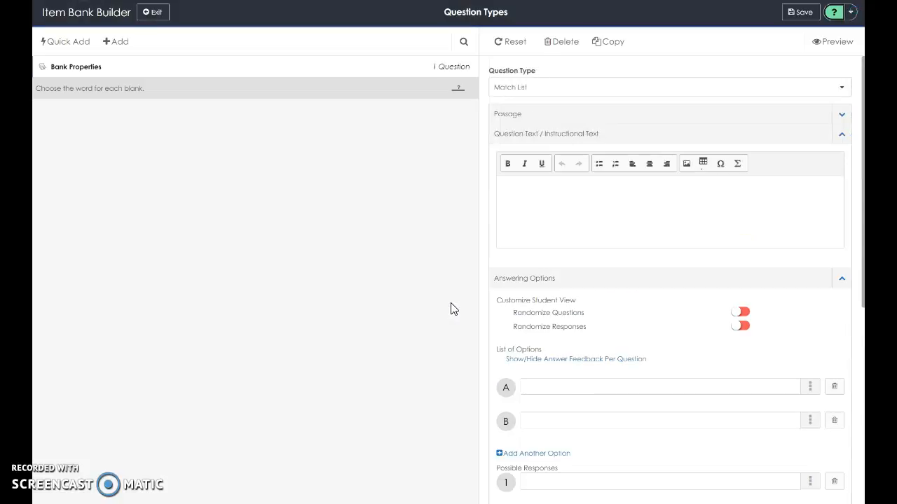
click(578, 240)
text(Match )
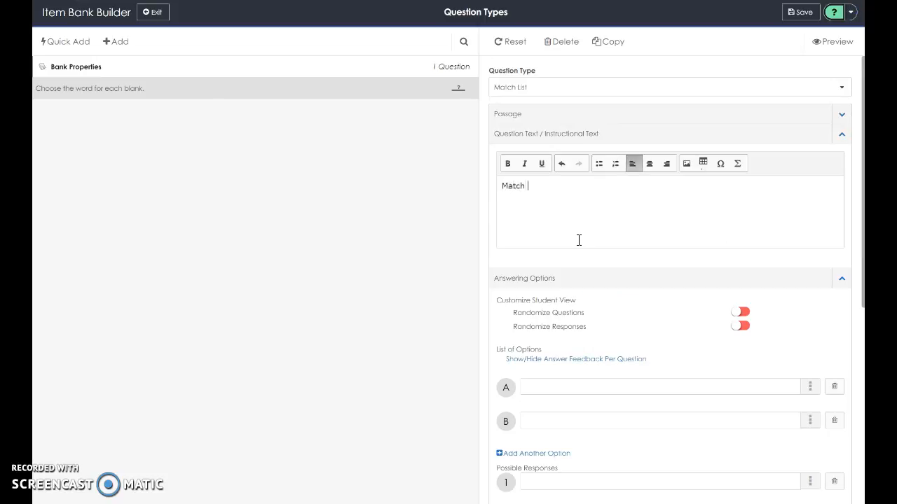
text(each singular)
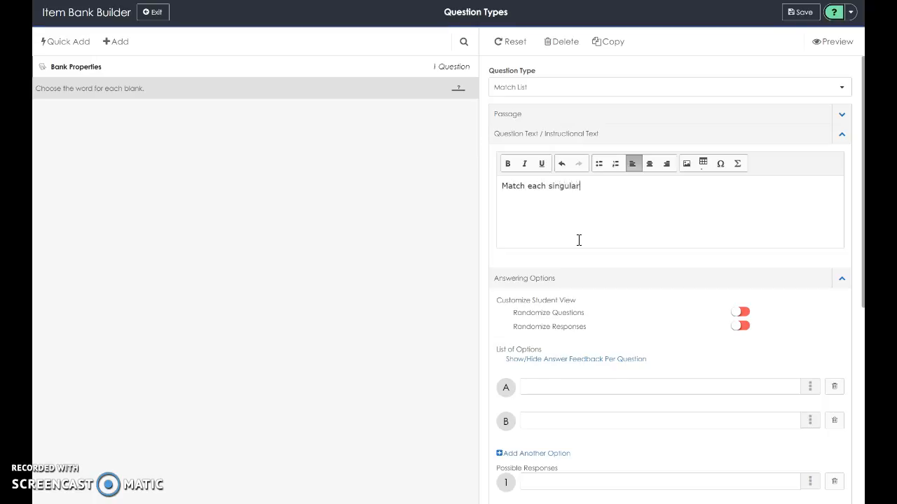
text( with its)
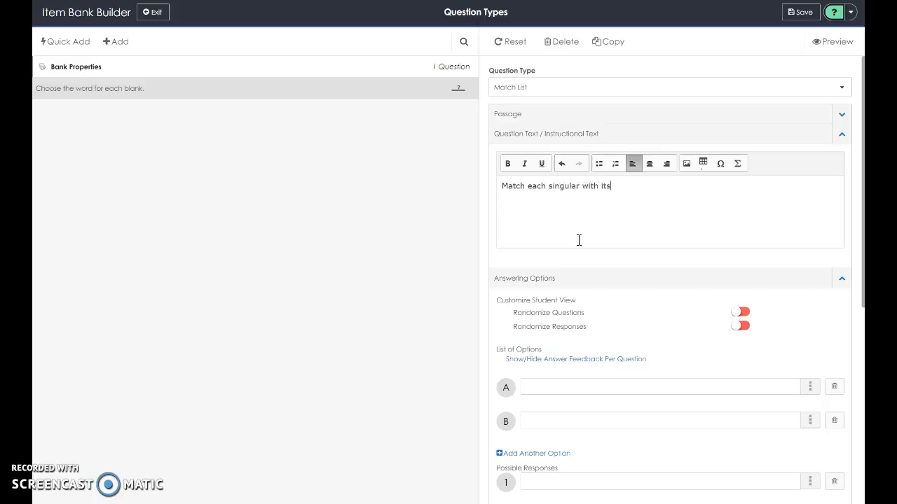
text( plural.)
Turn on Randomize Questions and Randomize Responses for the student view.
click(737, 313)
click(738, 327)
scroll(738, 329, down, 3)
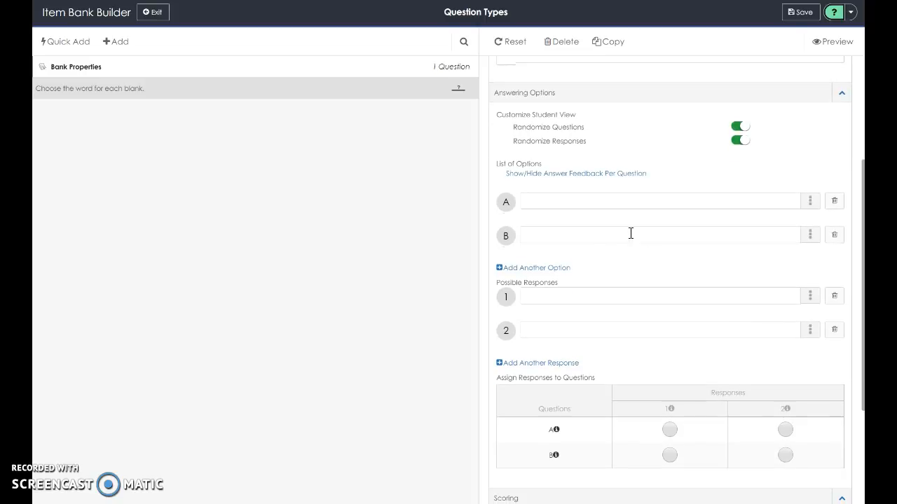
Enter option "baby" and response "babies", and assign babies to baby.
click(602, 199)
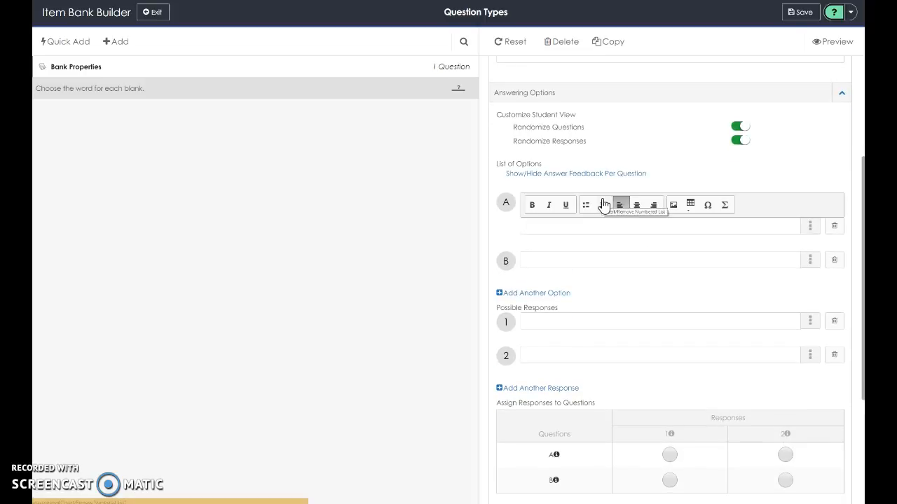
text(baby)
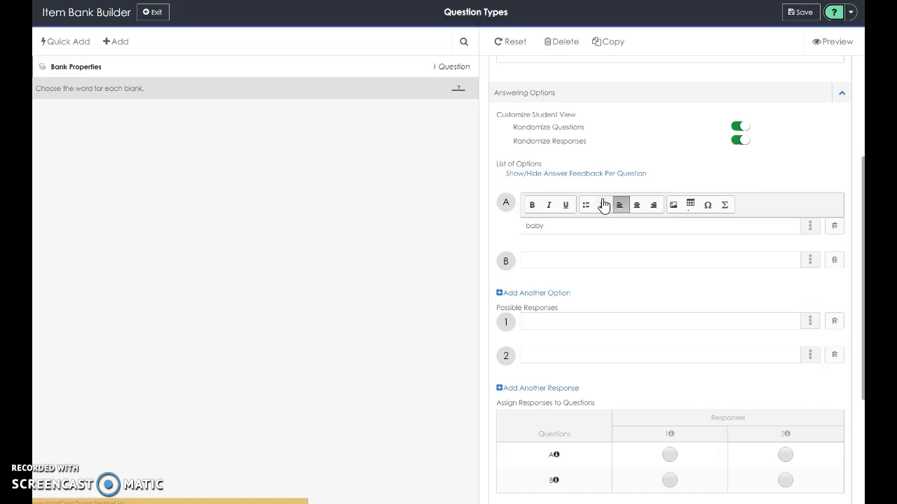
click(533, 350)
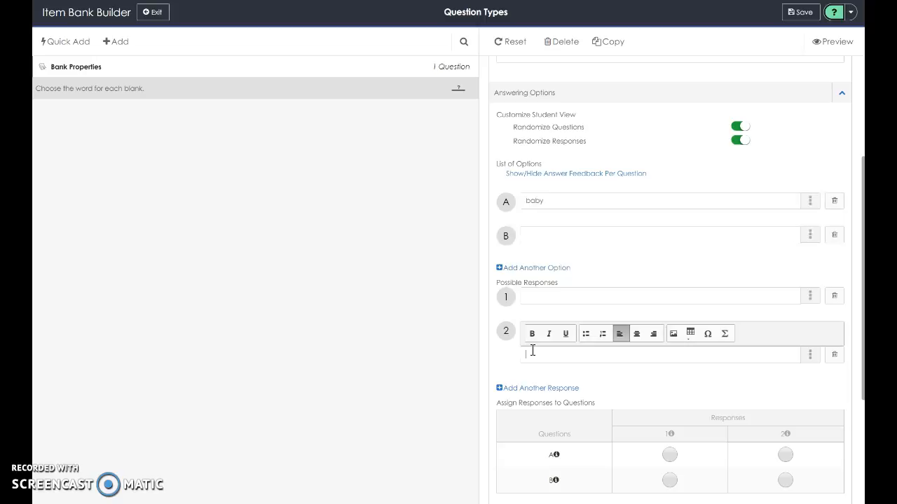
text(babies)
click(787, 460)
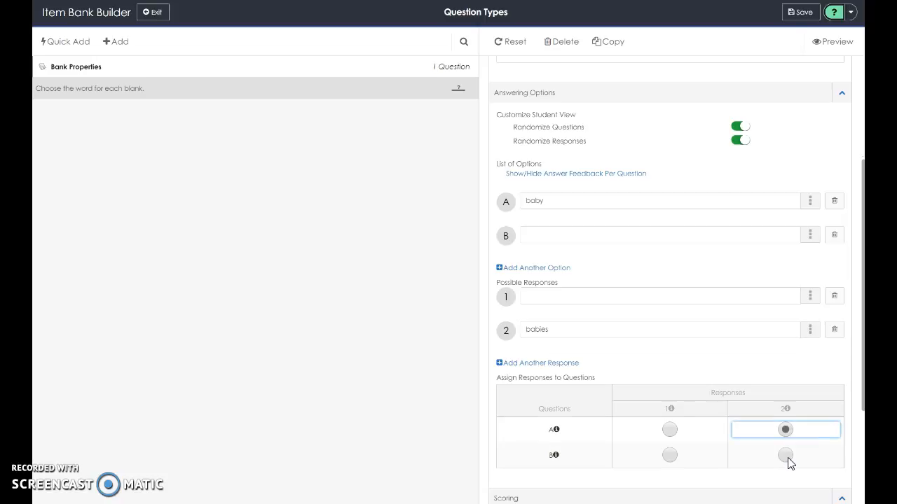
Enter option "child" as option B and "children" as the first response.
click(527, 241)
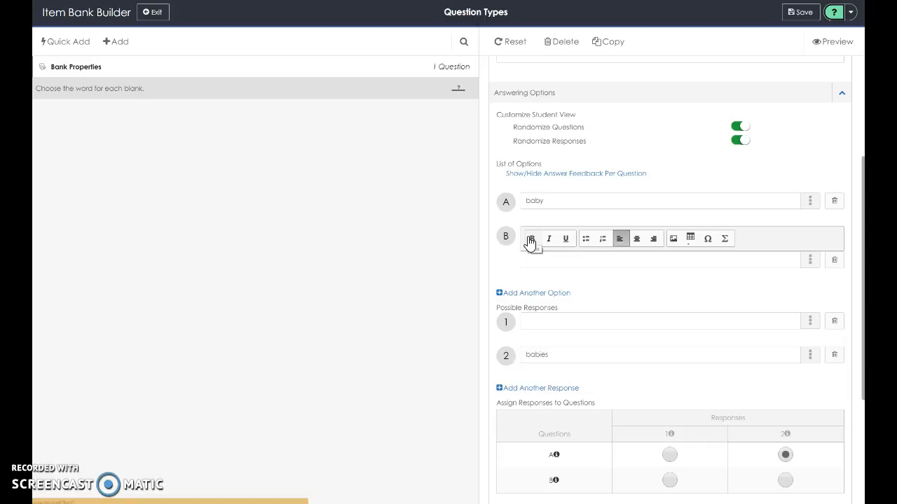
scroll(530, 242, down, 2)
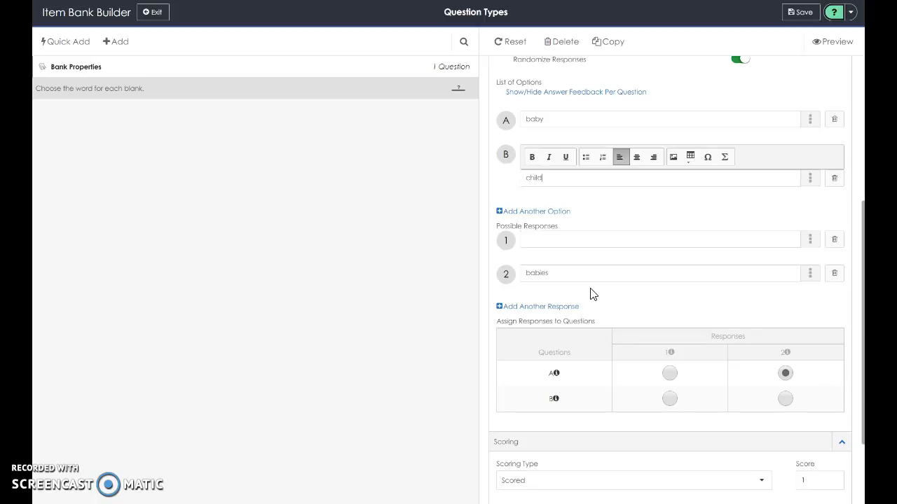
click(548, 240)
text(children)
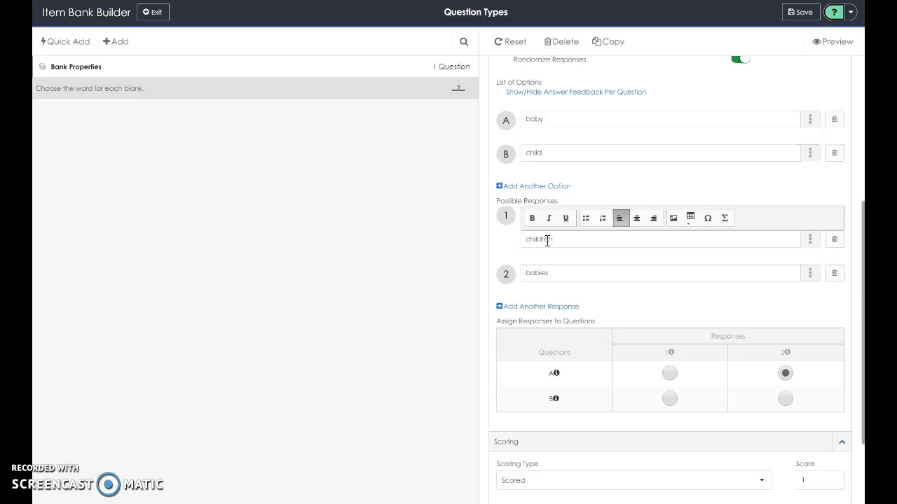
Add a third response row and a third option row to the match list.
click(784, 400)
click(560, 282)
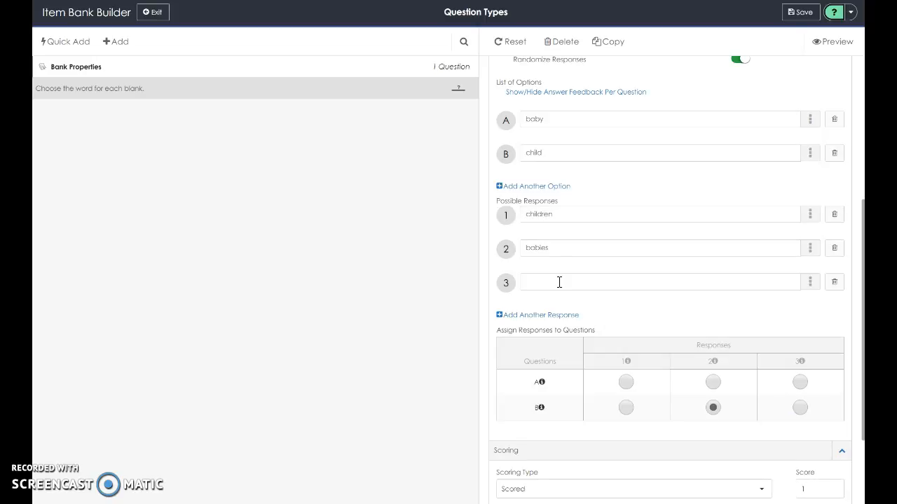
click(537, 186)
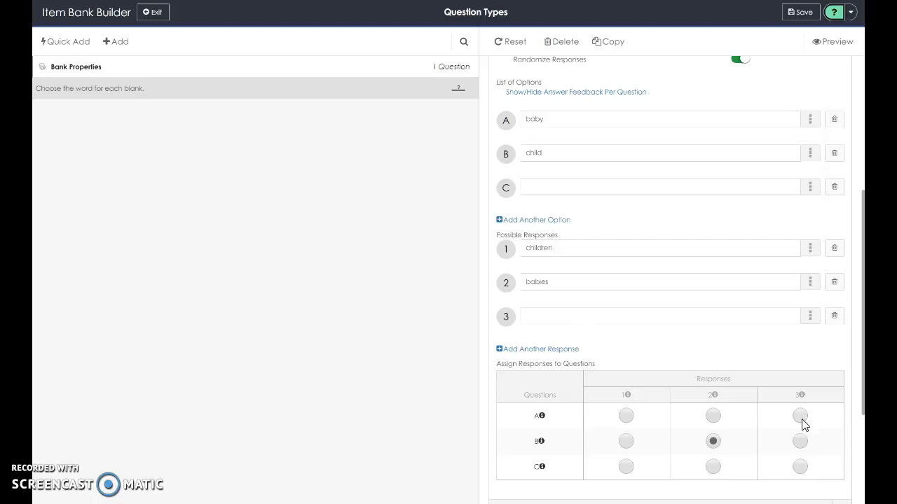
Assign response 2 to option A, response 1 to option B, and response 3 to option C.
click(715, 416)
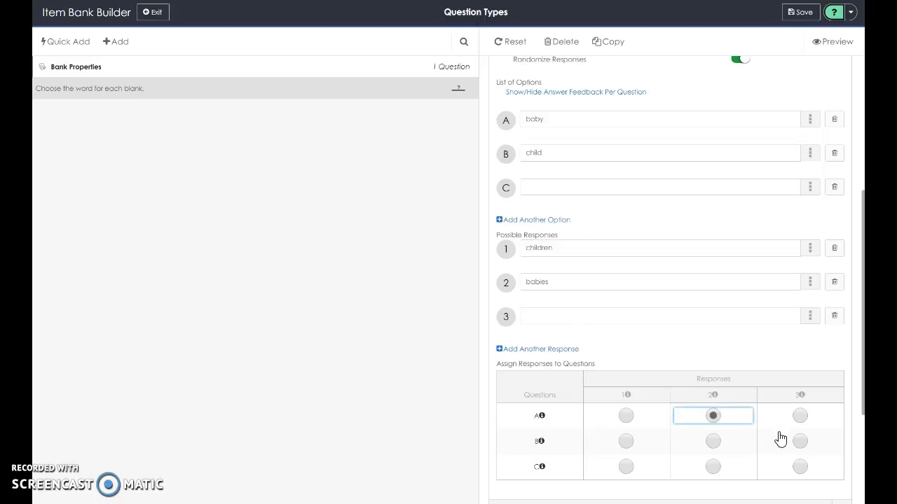
click(627, 443)
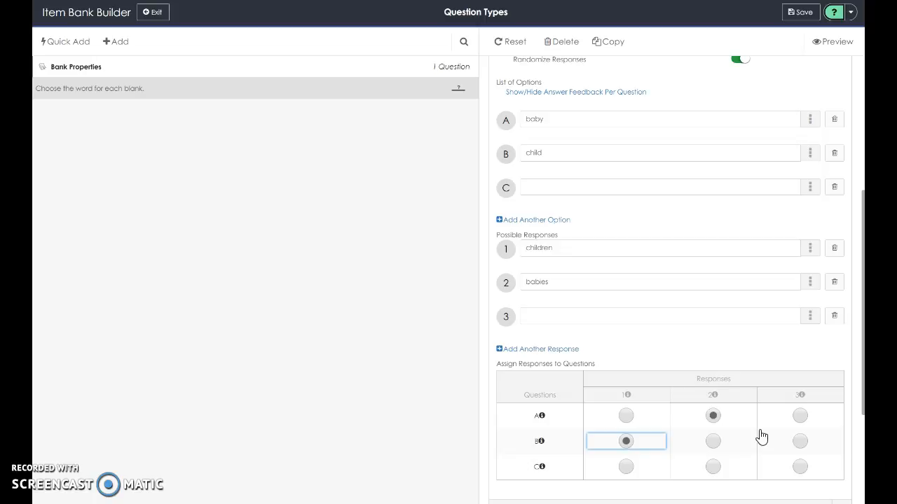
click(801, 468)
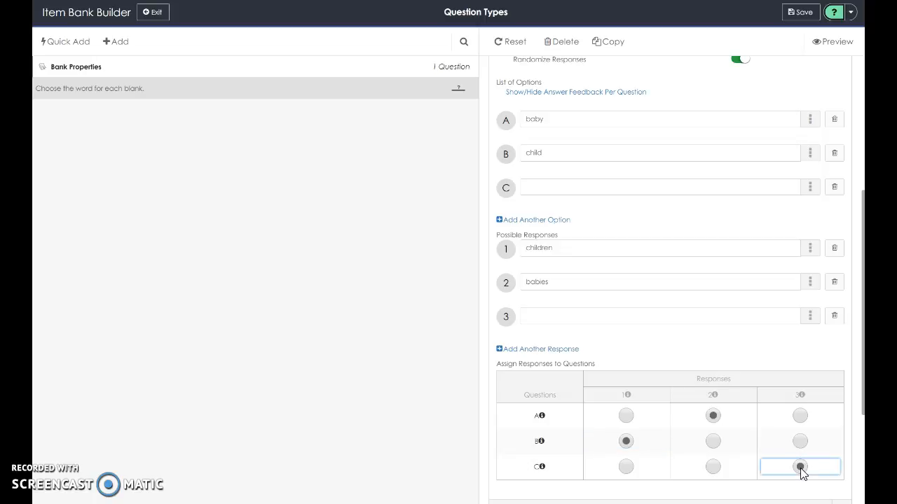
Enter "leaf" as option C and "leaves" as the third response.
click(532, 196)
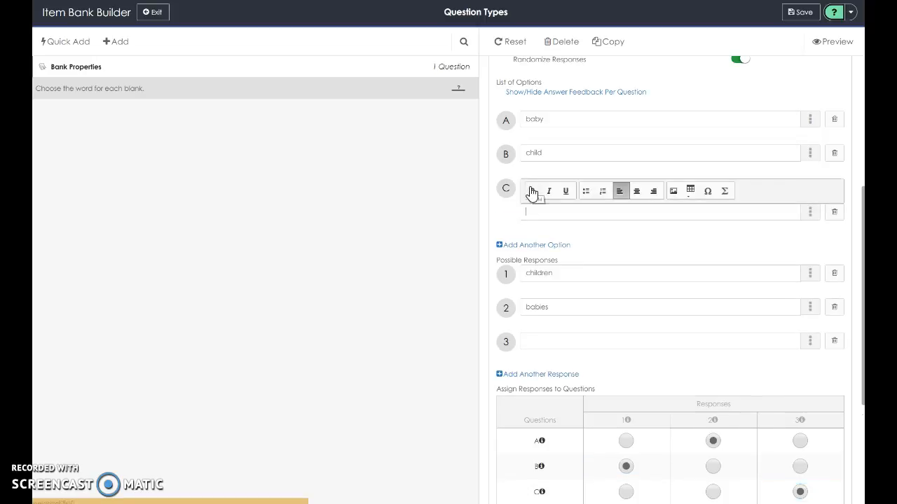
text(lea)
click(535, 344)
text(leaves)
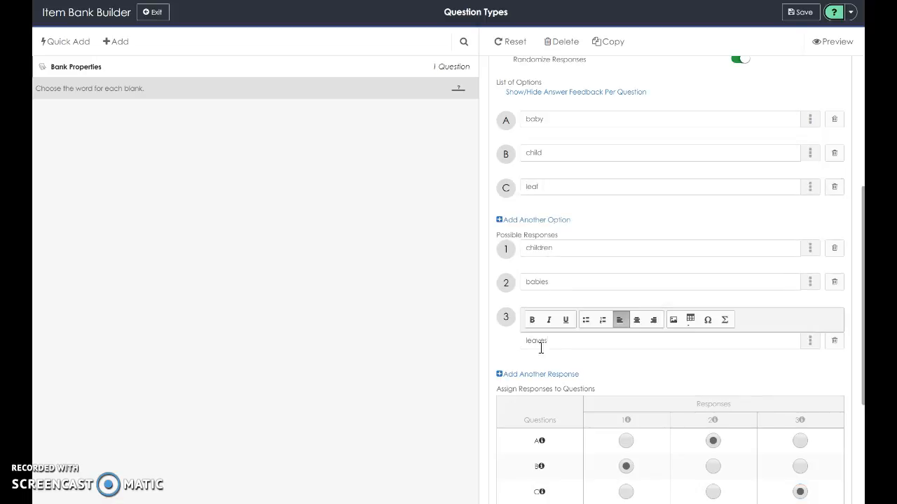
Save the Match List question to the item bank.
click(591, 365)
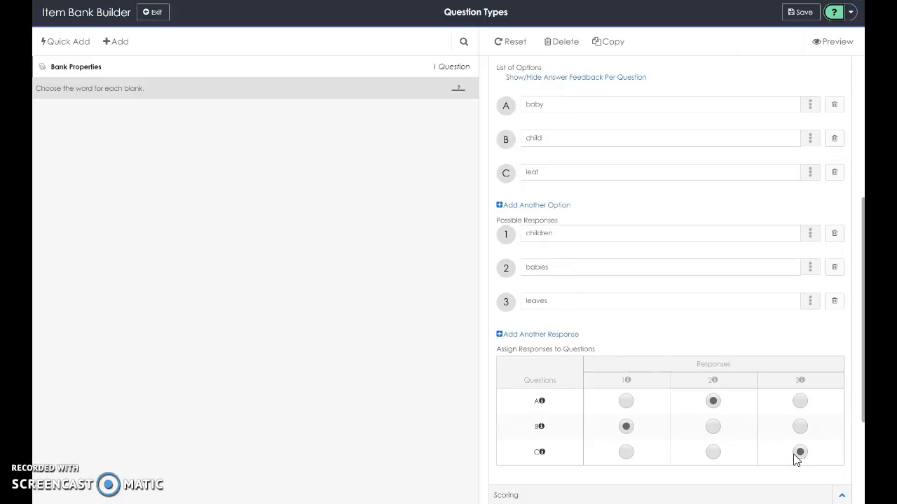
scroll(799, 456, down, 5)
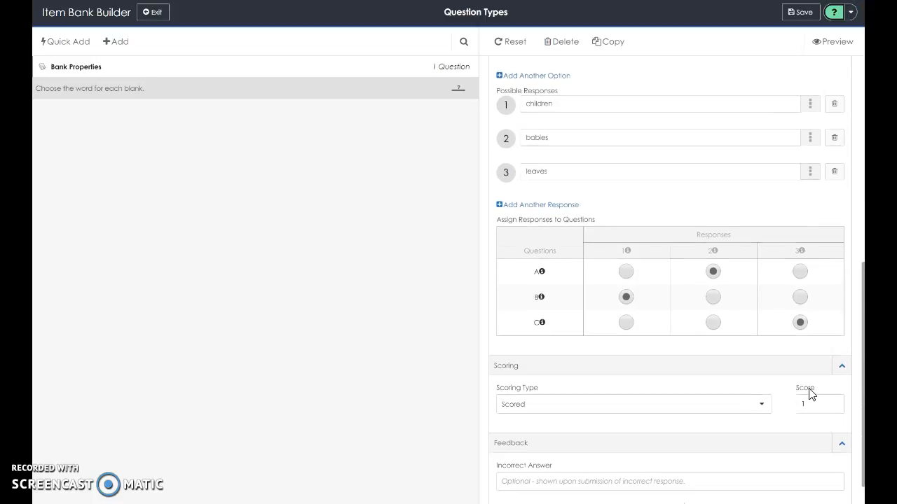
scroll(811, 393, up, 7)
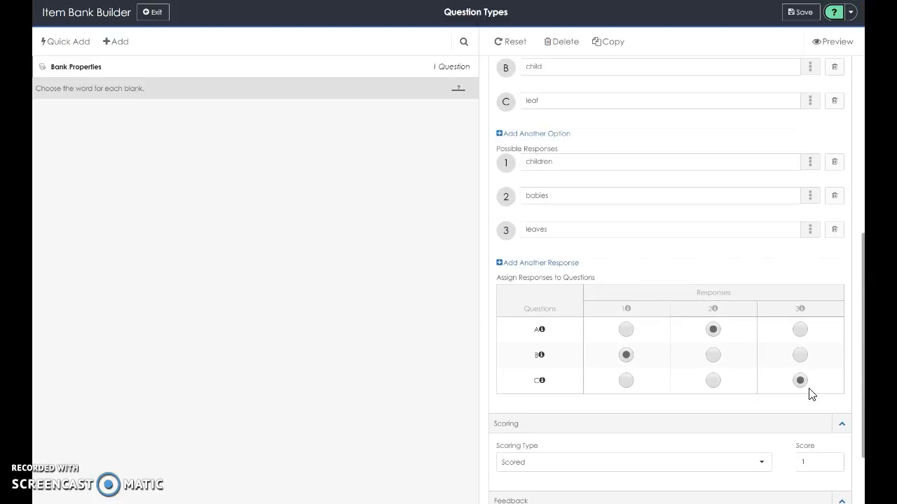
scroll(810, 388, up, 4)
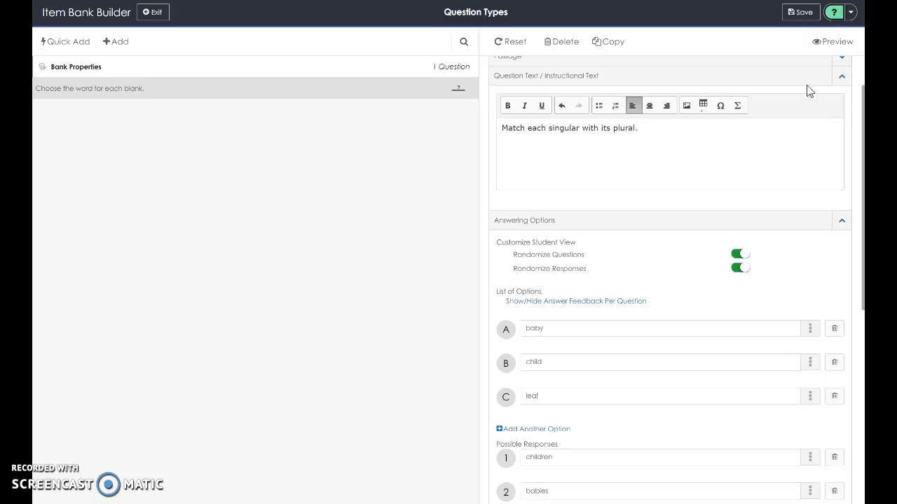
click(802, 14)
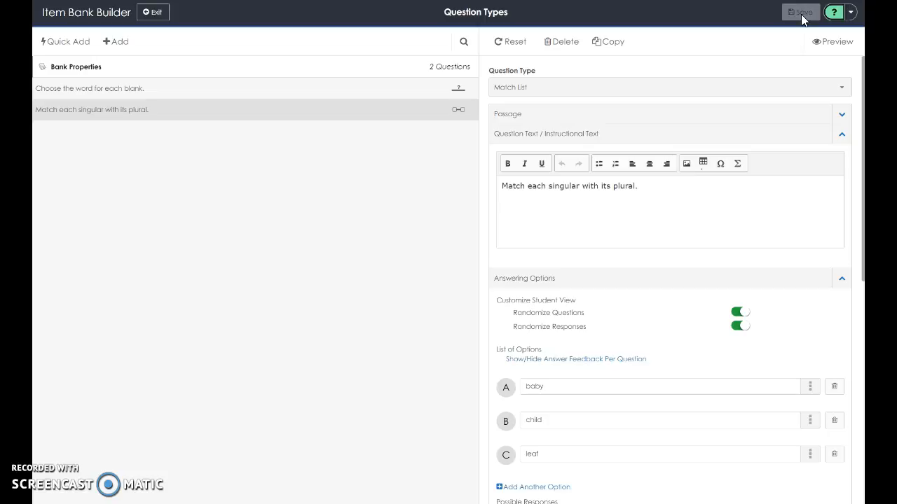
Add a new question to the bank and choose the Choice Matrix question type.
click(126, 44)
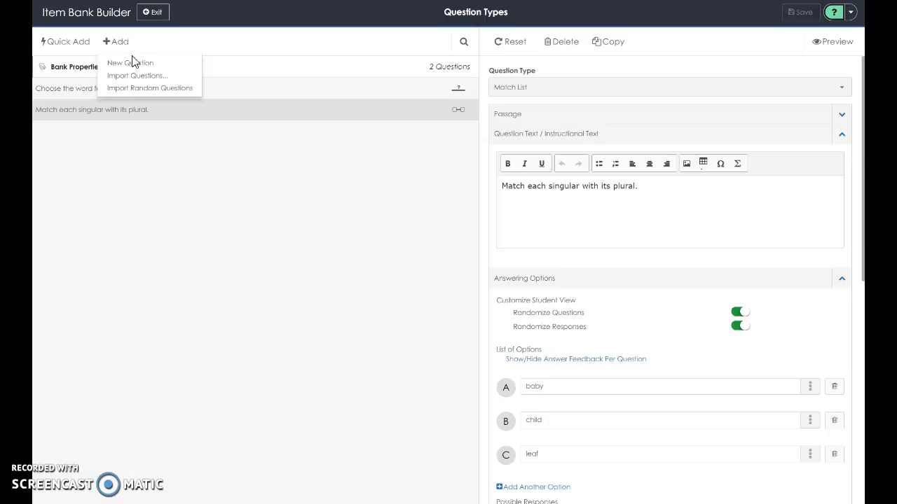
click(133, 63)
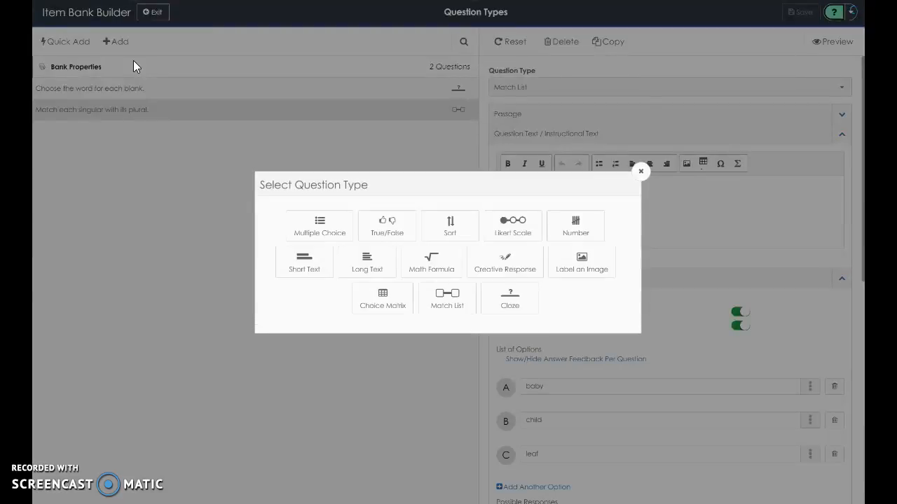
right_click(391, 301)
click(376, 302)
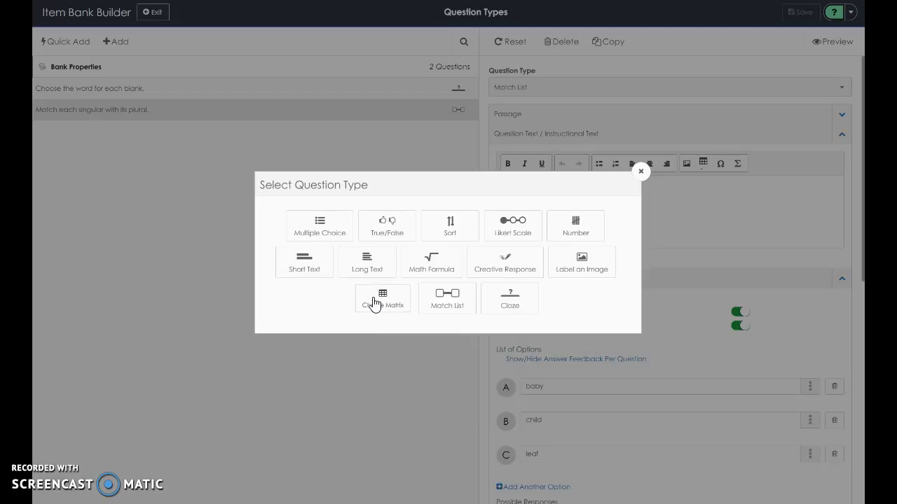
click(375, 303)
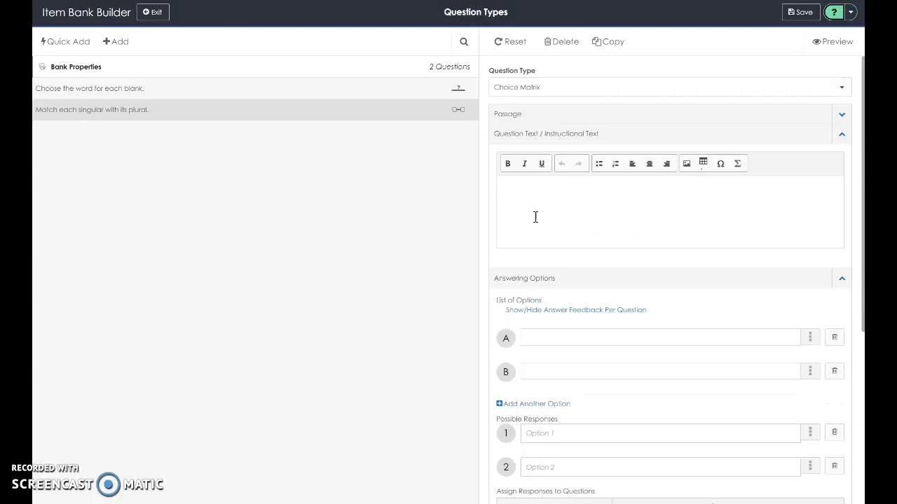
Enter the question text "Choose if each statement is a fact or opinion.".
click(535, 217)
text(Choose if each statement is a )
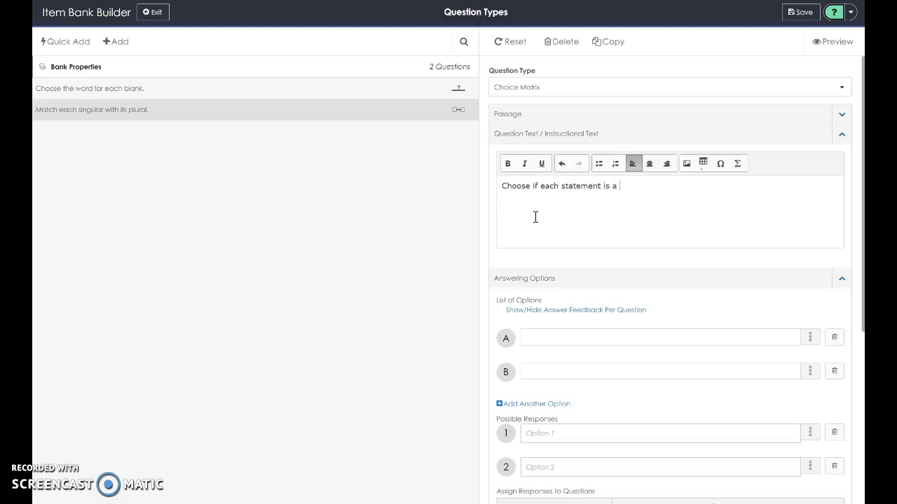
text(fact or opinion.)
Enter "Fact" and "Opinion" as the two possible responses.
scroll(558, 372, down, 1)
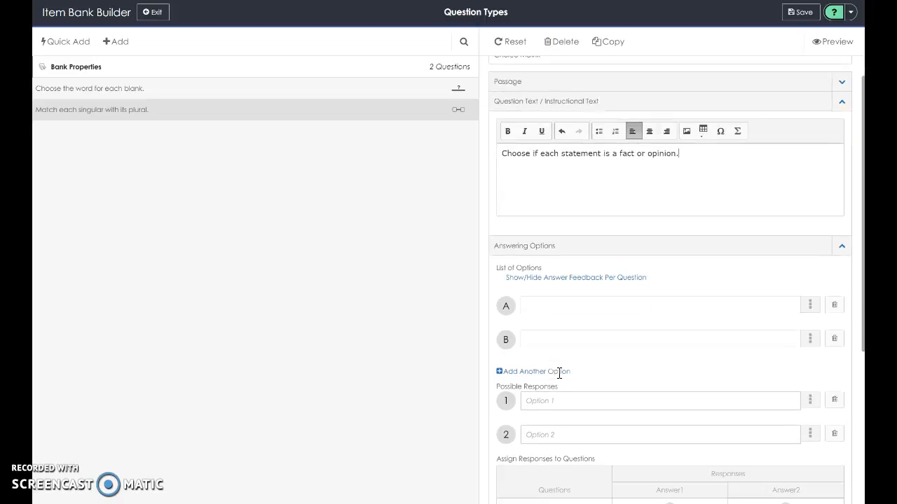
click(551, 388)
text(F)
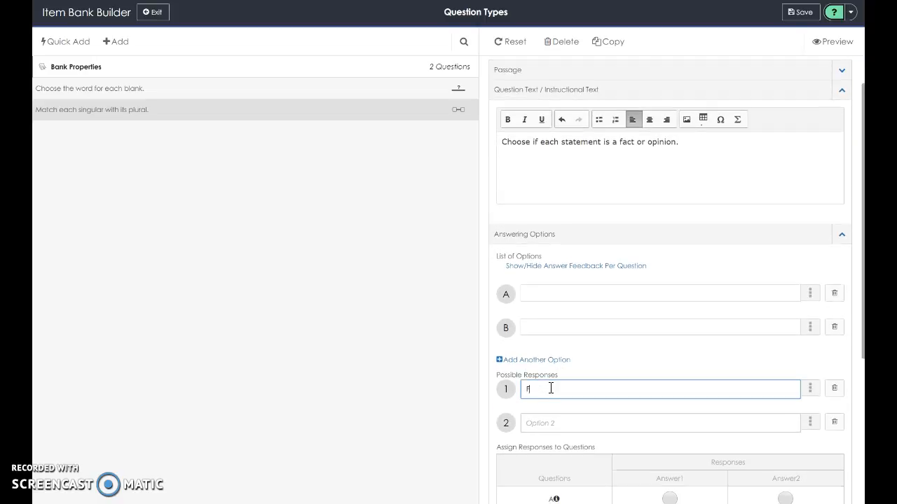
text(act)
click(539, 412)
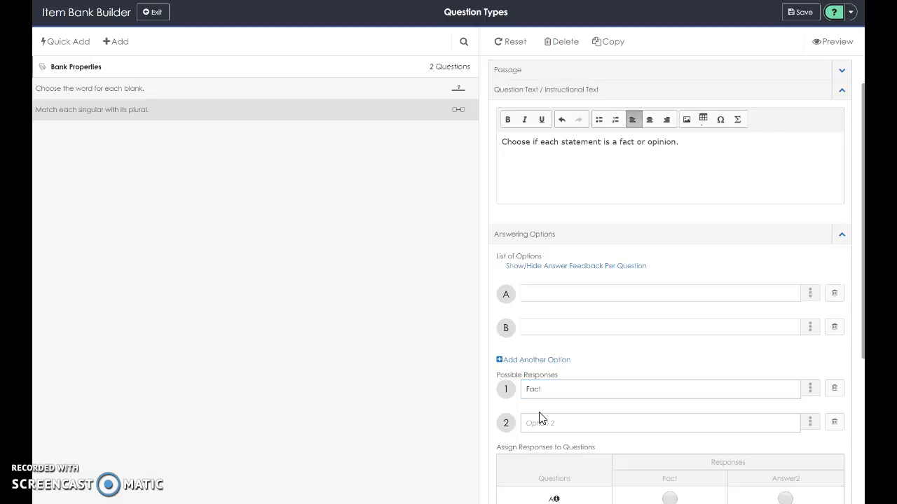
click(538, 423)
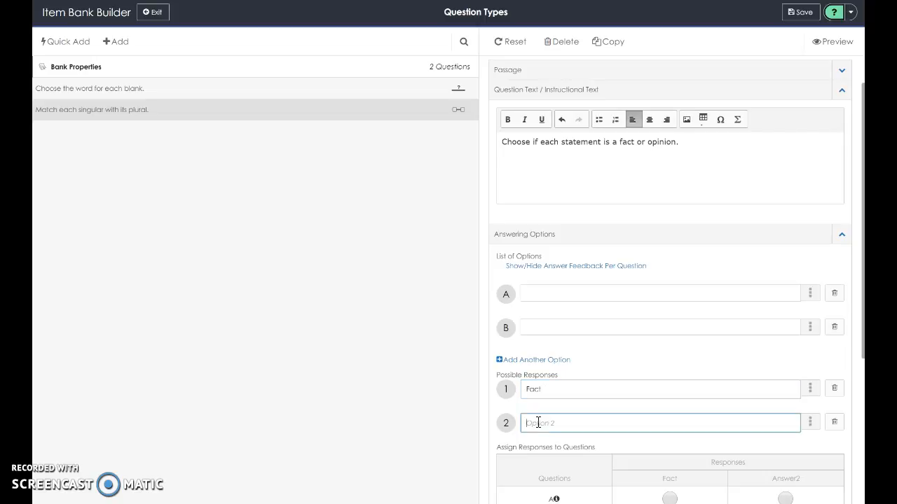
text(Opinion)
Enter "Chocolate chip cookes are the best." as option A and "Leaves grow on trees." as option B.
click(543, 294)
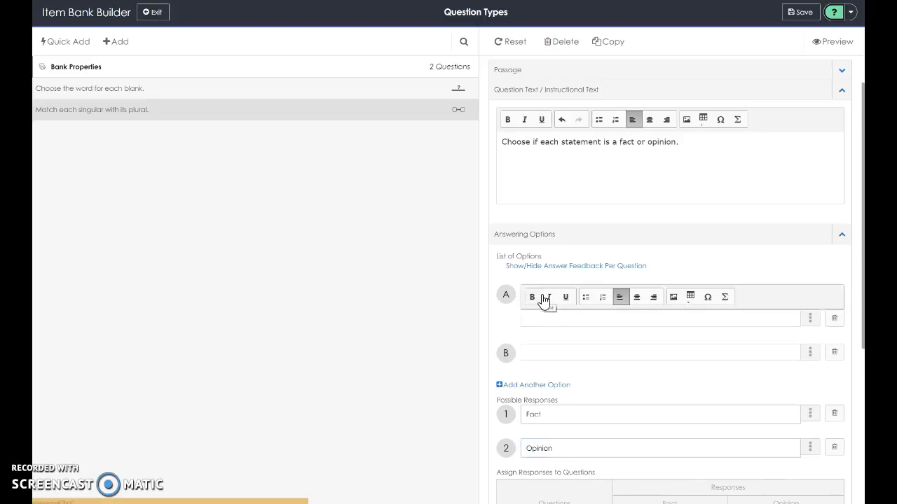
text(Chocolate chip cookes are the best.)
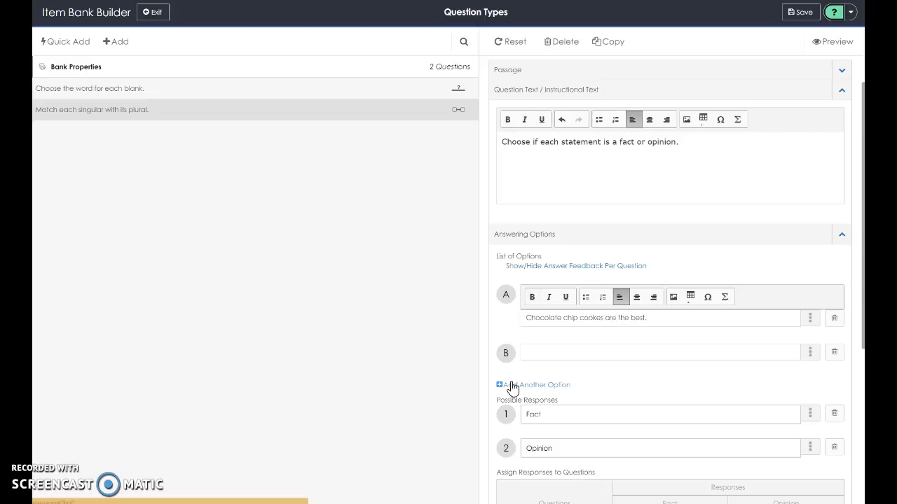
click(538, 353)
text(Leaves grow on trees.)
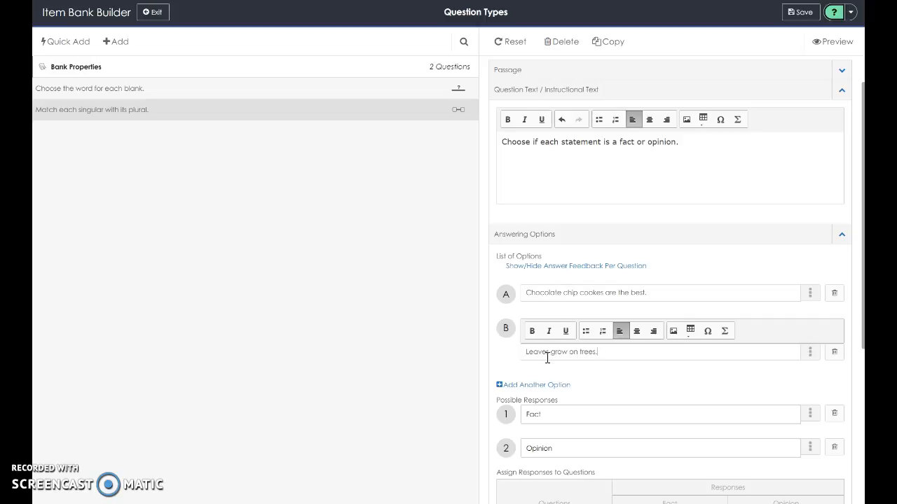
Add a third option C reading "There are 60 seconds in a minute".
click(538, 386)
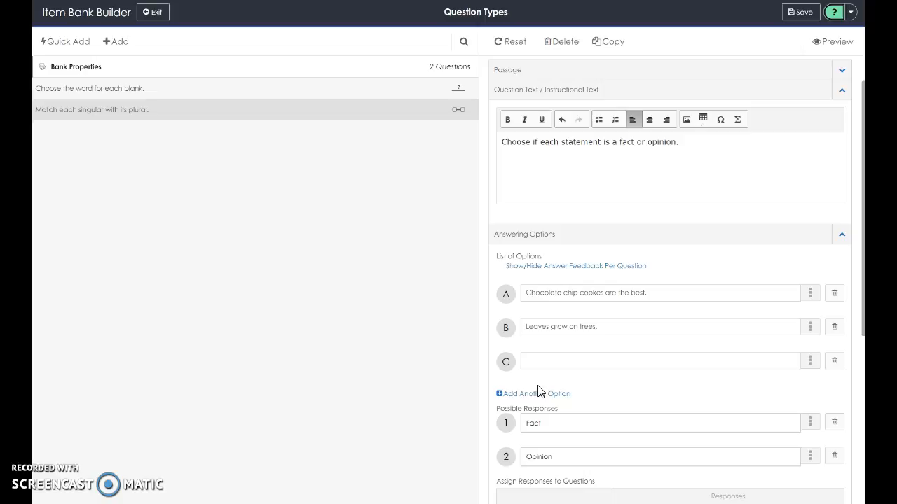
click(536, 362)
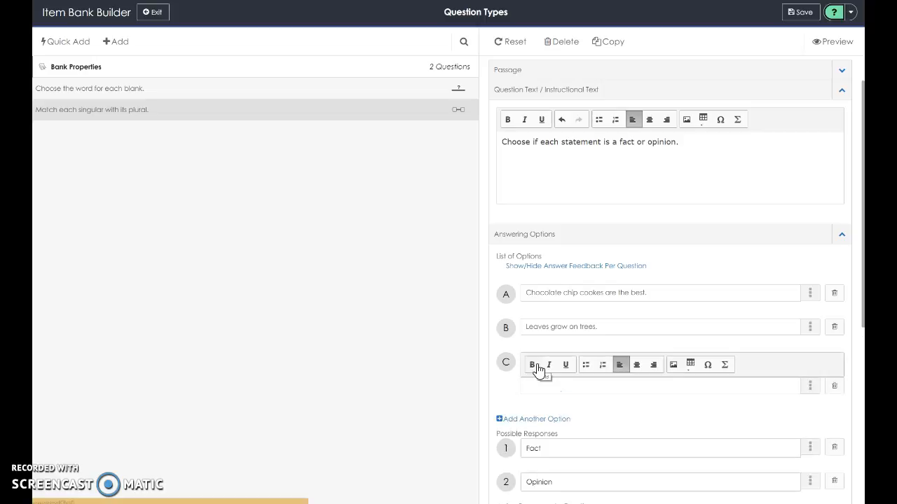
text(There are 60 seconds in a minute)
click(665, 429)
Assign Opinion to statement A and Fact to statements B and C.
scroll(662, 423, down, 4)
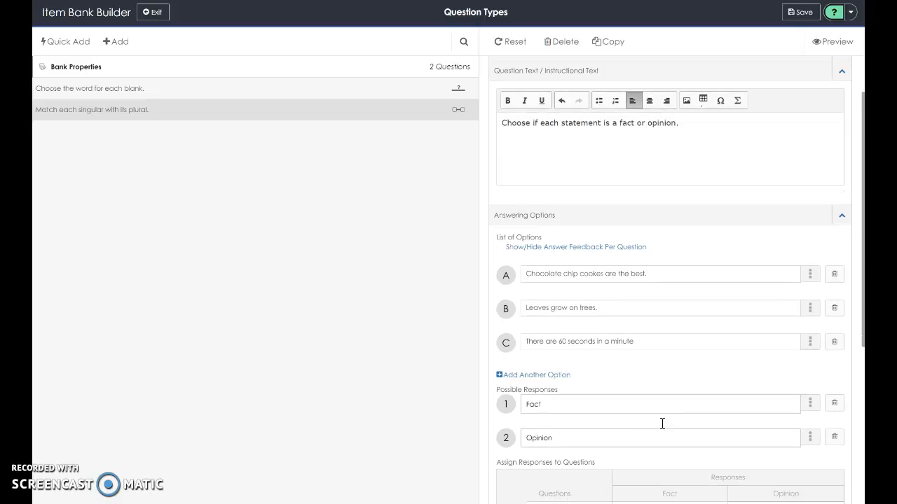
scroll(665, 430, down, 1)
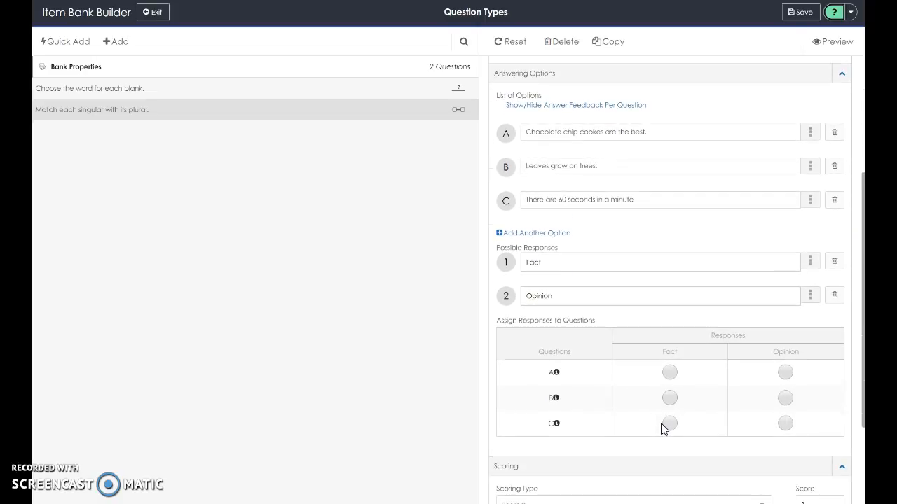
click(785, 374)
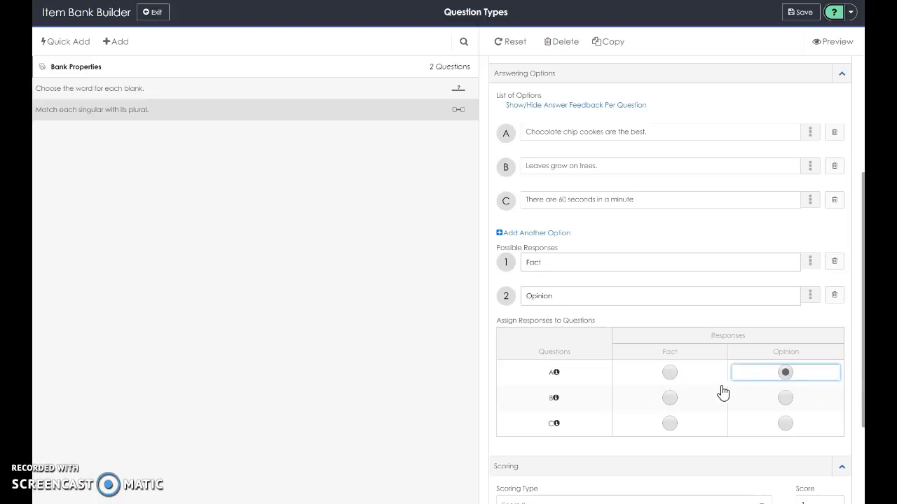
click(670, 399)
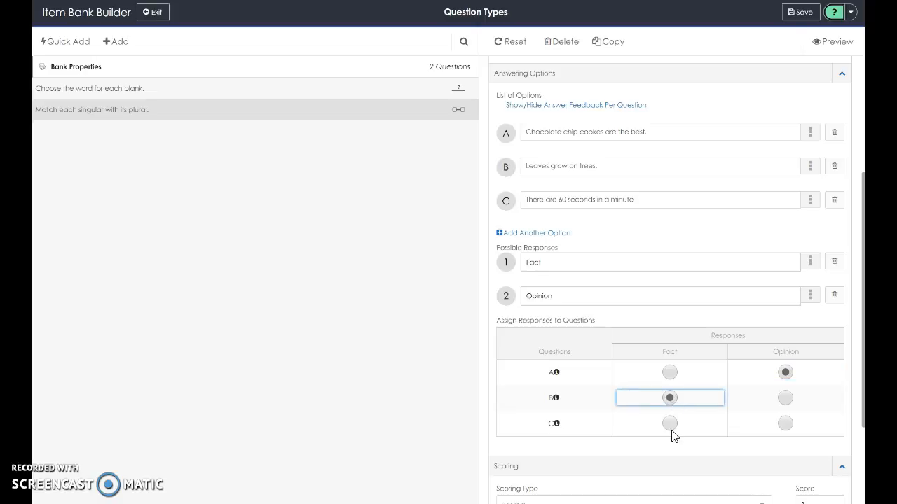
click(670, 426)
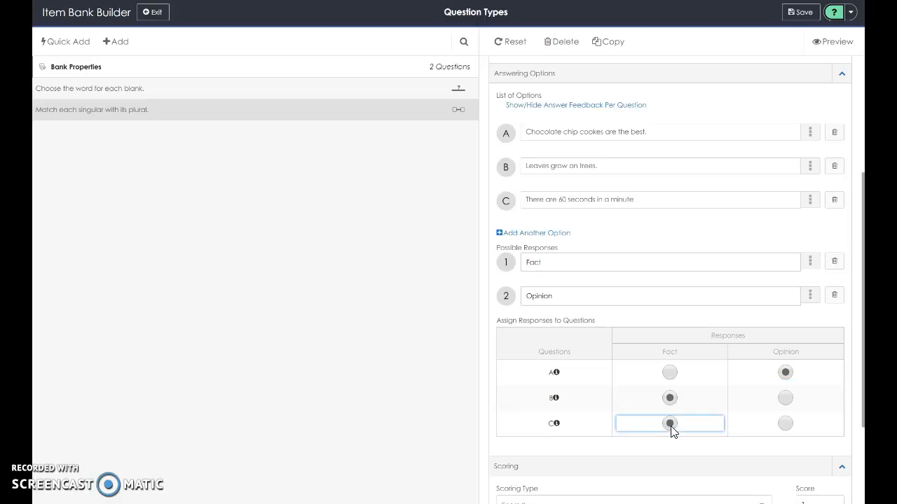
Save the Choice Matrix question to the item bank.
scroll(671, 420, down, 1)
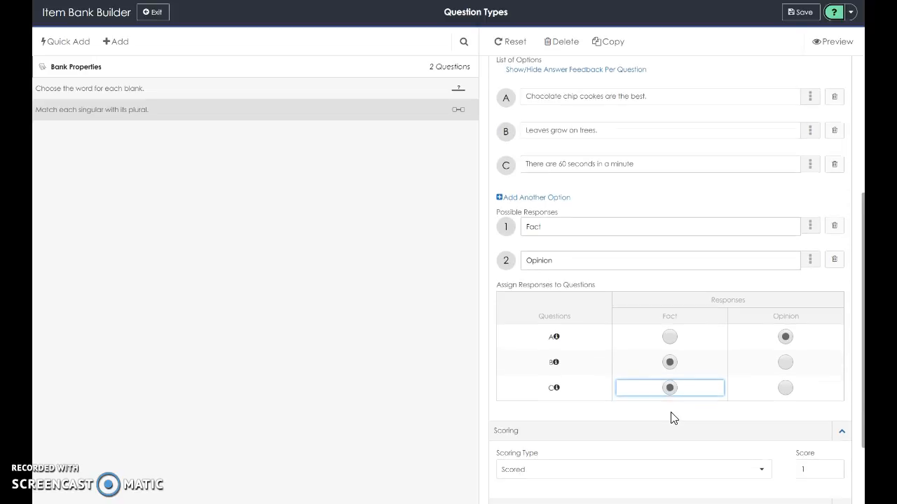
scroll(672, 416, down, 1)
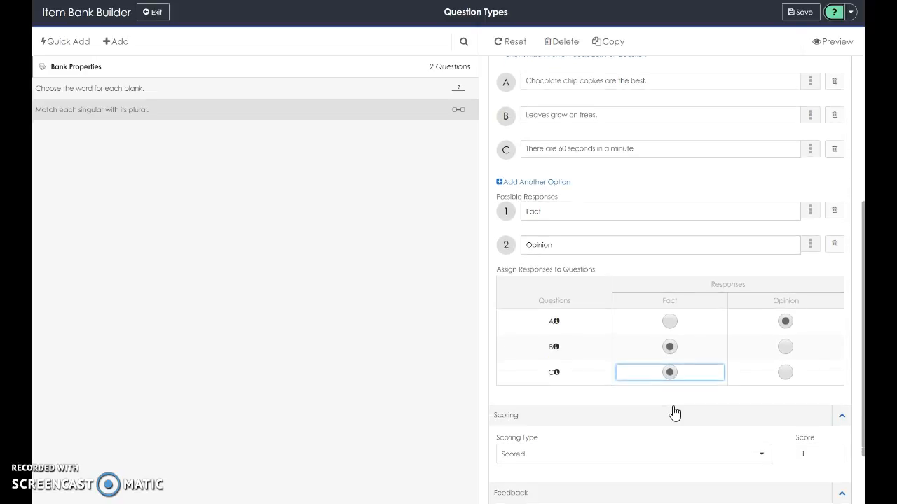
scroll(674, 413, down, 2)
scroll(674, 413, up, 1)
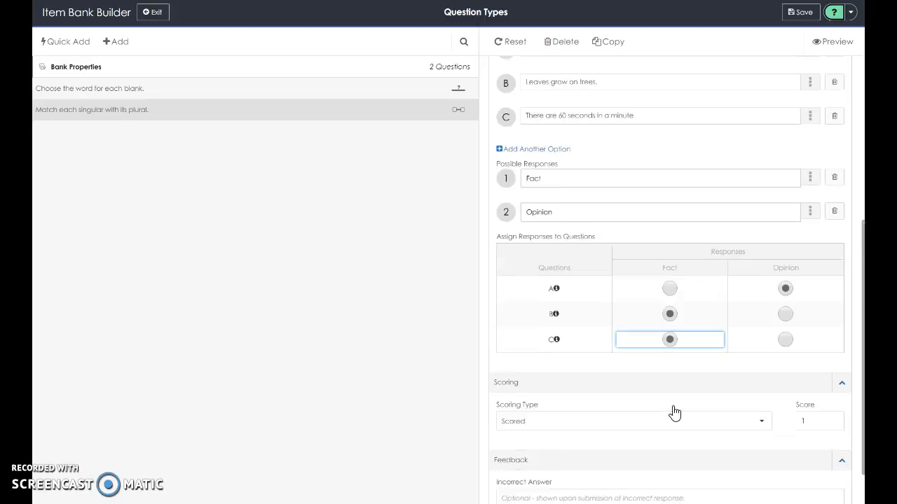
scroll(674, 414, up, 2)
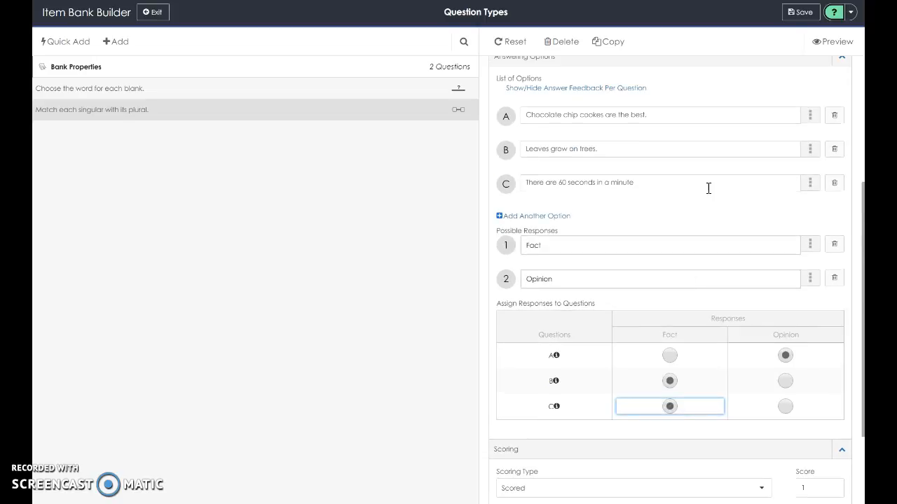
click(799, 14)
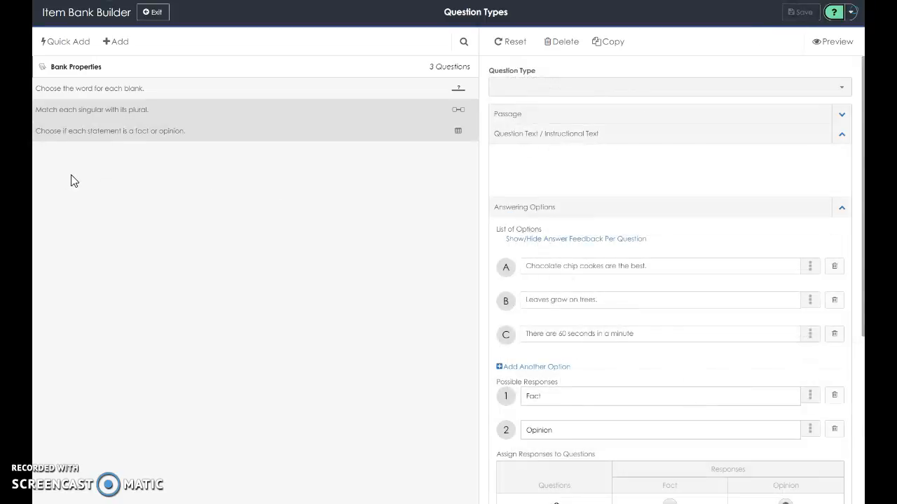
Add a new question of the Label an Image type.
click(121, 44)
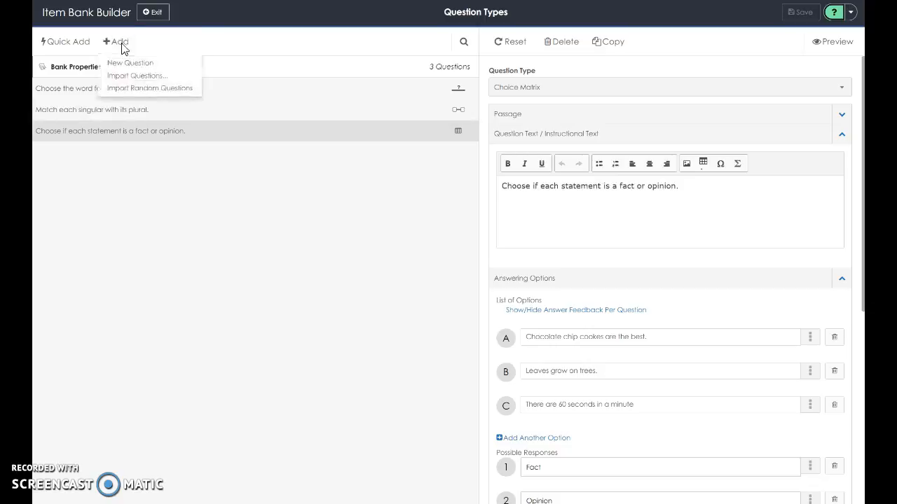
click(122, 63)
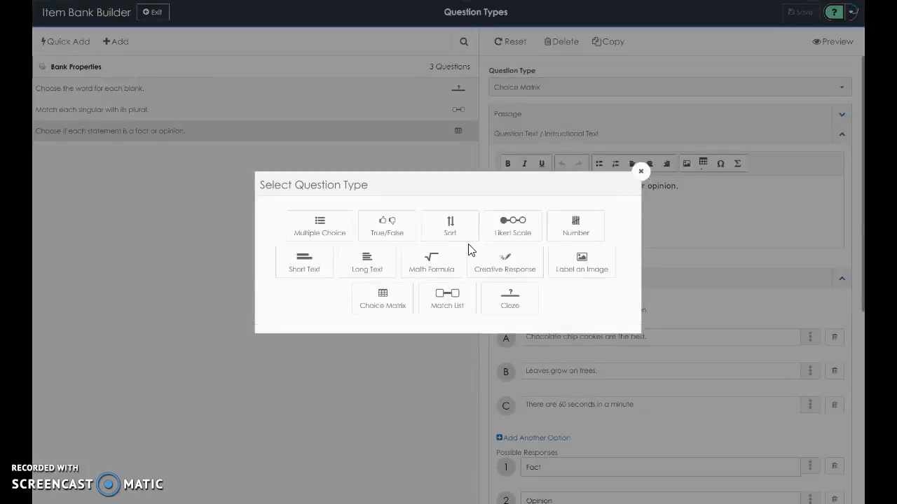
click(578, 270)
click(556, 206)
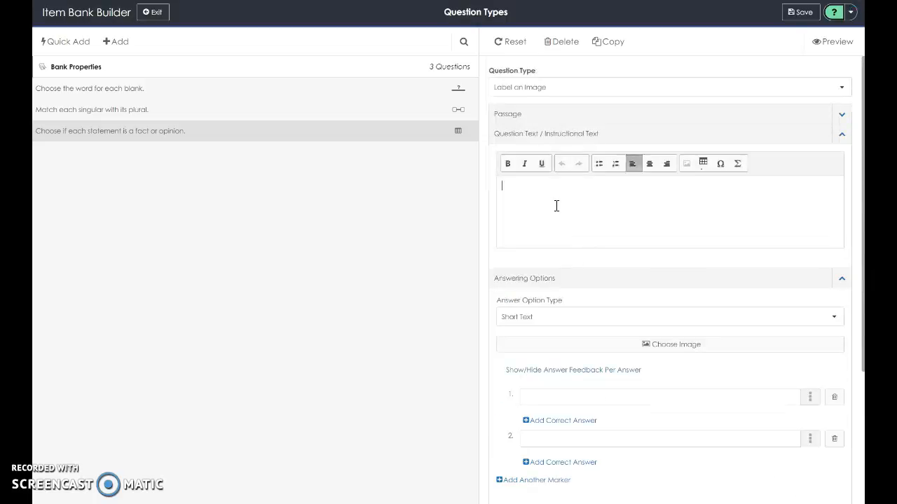
Enter the question text "Match the words with each part of the book".
text(Match the words)
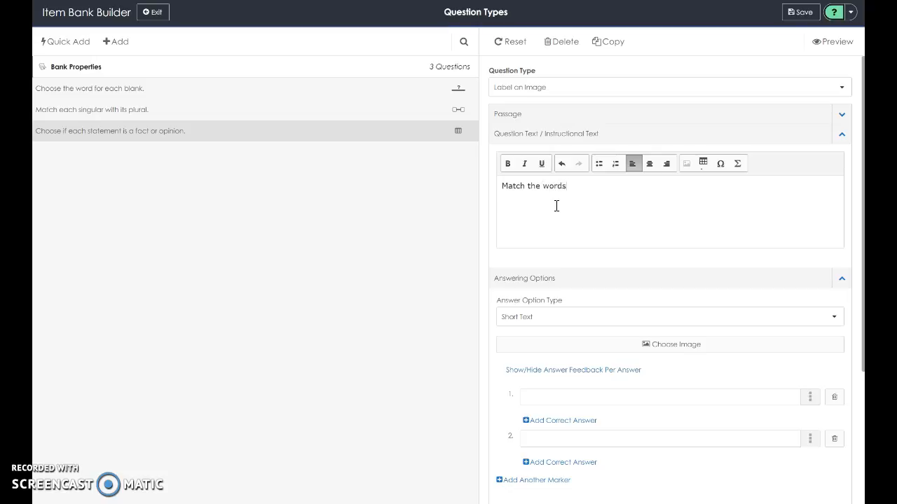
text( with each part of the book)
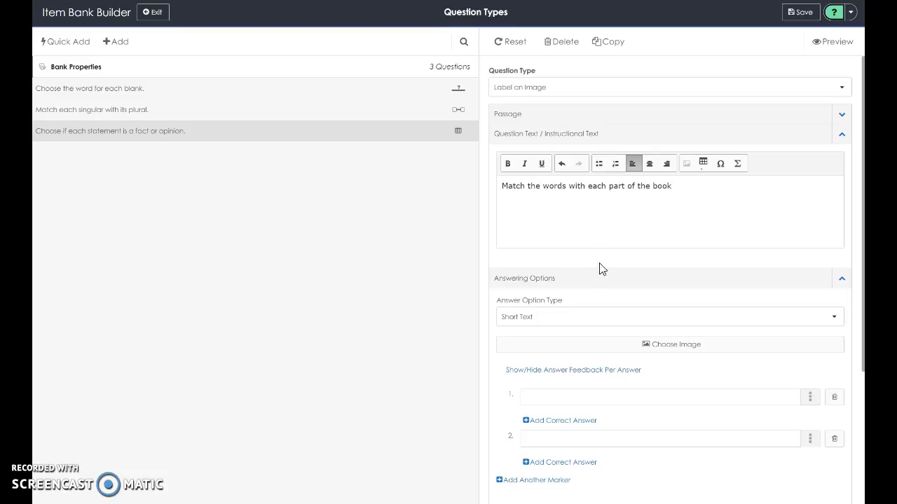
Set the answer option type to Drag and Drop and insert the book cover image.
click(567, 322)
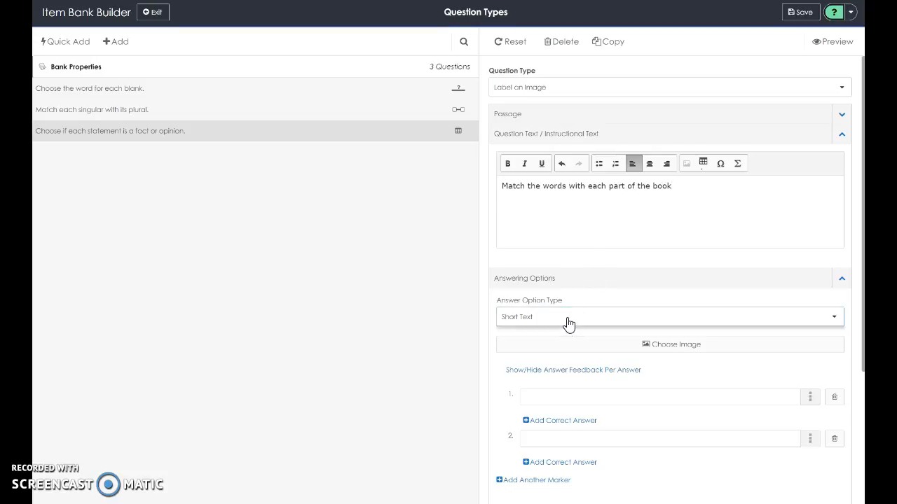
click(546, 338)
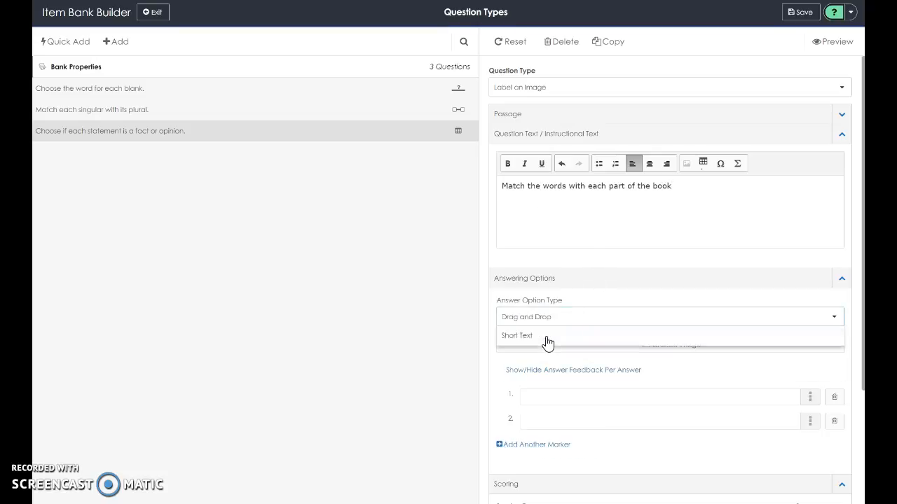
click(564, 351)
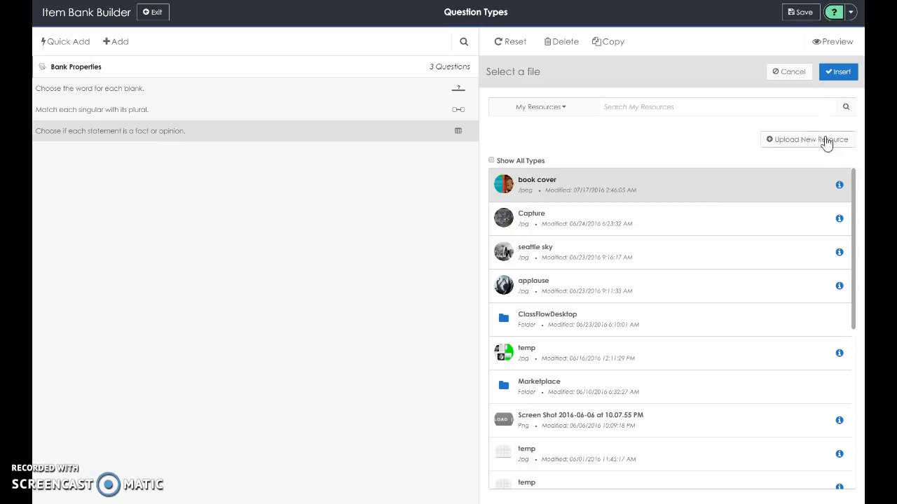
click(839, 72)
scroll(733, 256, down, 4)
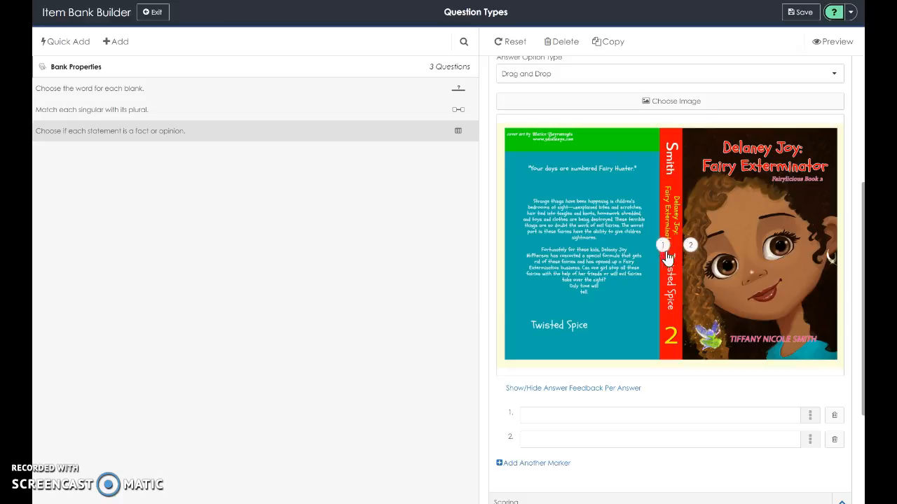
Place marker 1 on the book title and marker 2 on the author name, and add a third marker.
mouse_move(663, 251)
mouse_down()
mouse_move(714, 188)
mouse_move(774, 155)
mouse_move(769, 168)
mouse_up()
mouse_move(694, 252)
mouse_down()
mouse_move(825, 341)
mouse_move(730, 345)
mouse_up()
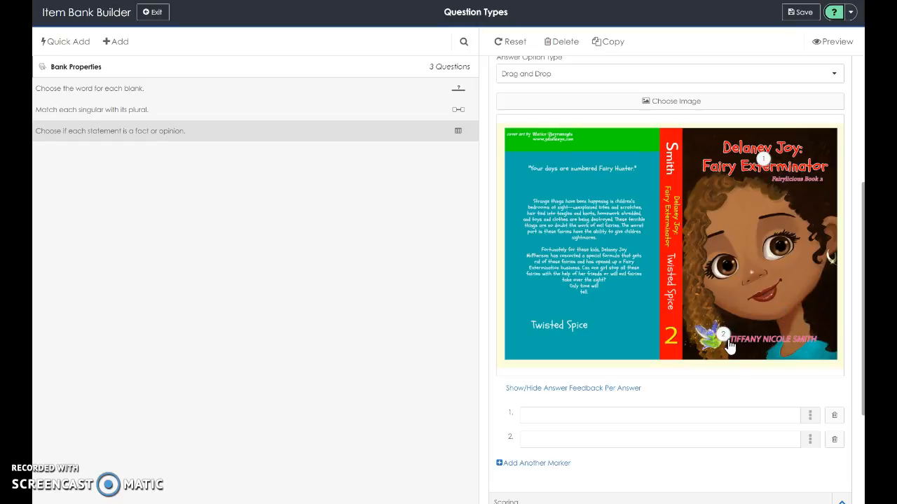
click(544, 464)
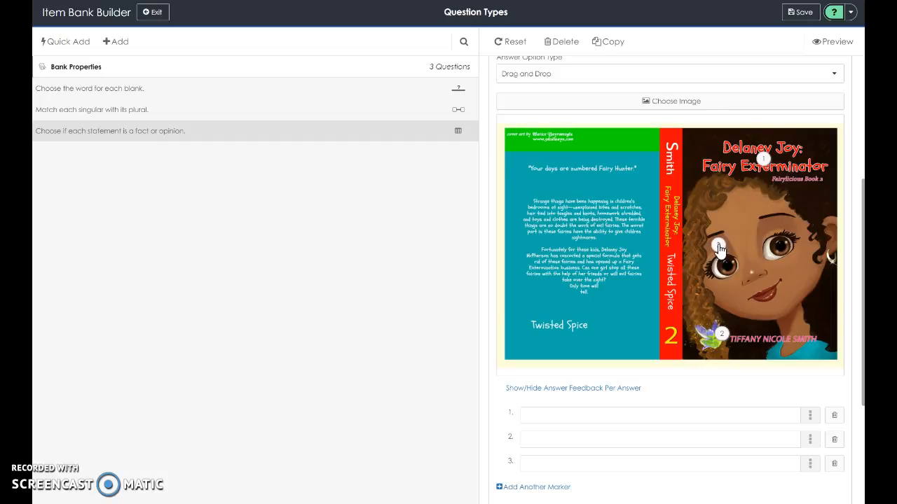
Move marker 3 to the bottom of the spine and label markers 1 and 2 as Title and Author.
mouse_move(719, 245)
mouse_down()
mouse_move(694, 225)
mouse_move(675, 191)
mouse_move(676, 365)
mouse_up()
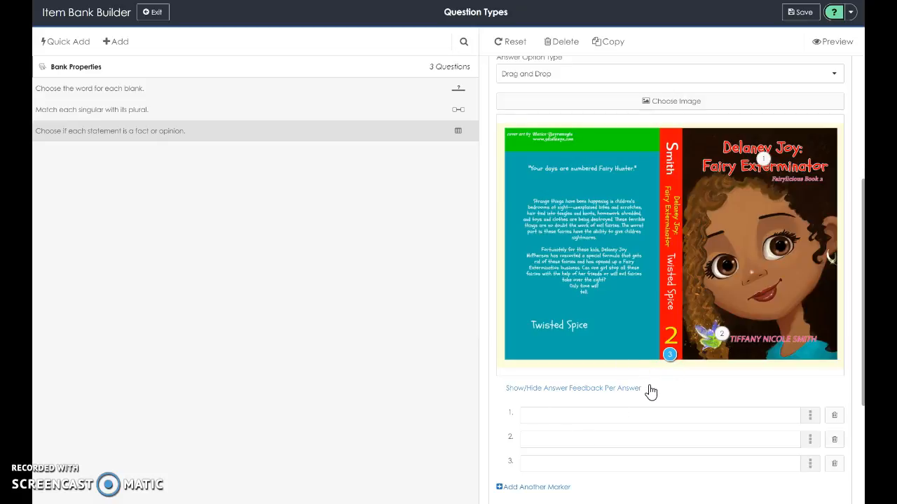
click(543, 419)
text(Title)
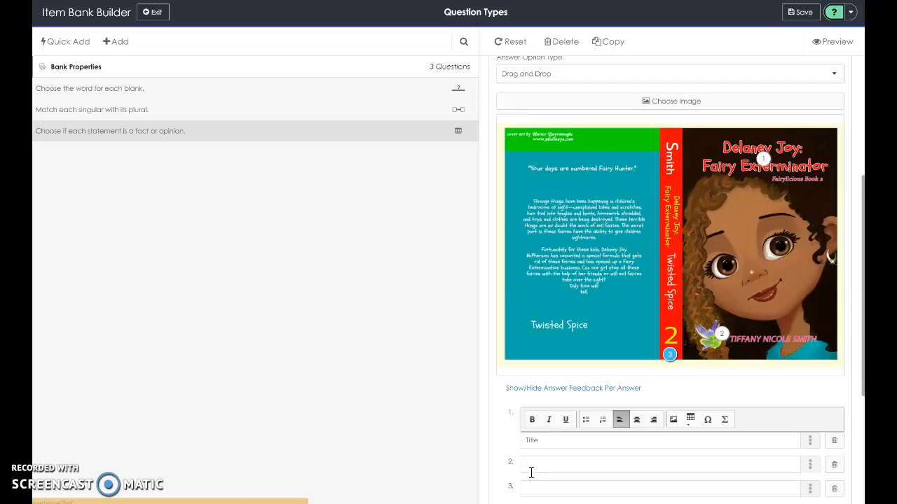
click(529, 465)
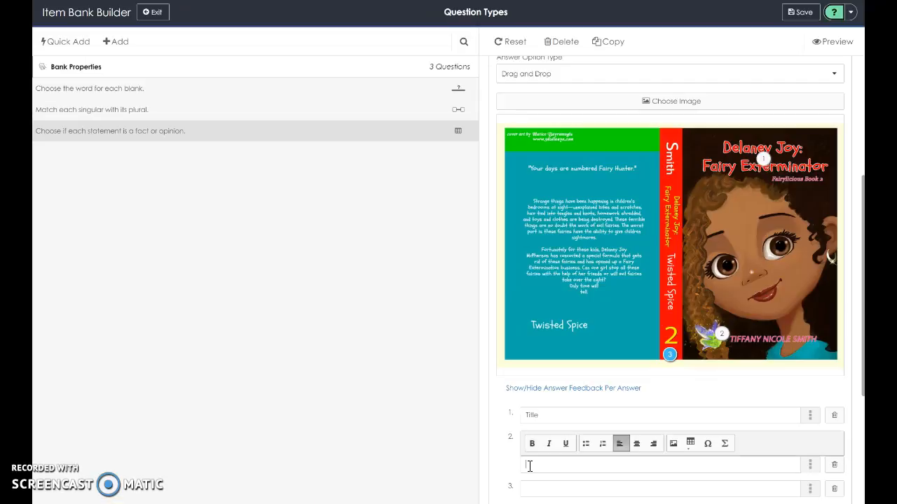
text(Author)
Label marker 3 as Spine.
click(530, 489)
text(Sp)
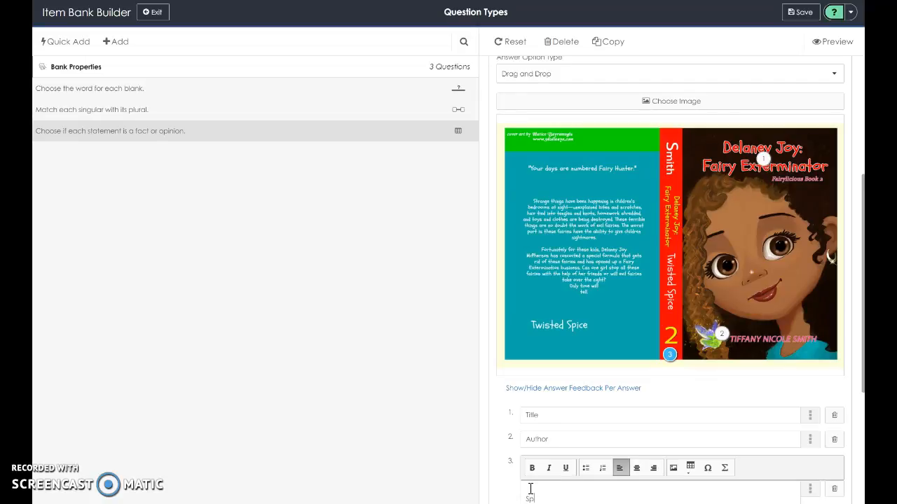
text(in)
key(BackSpace)
key(BackSpace)
key(BackSpace)
key(BackSpace)
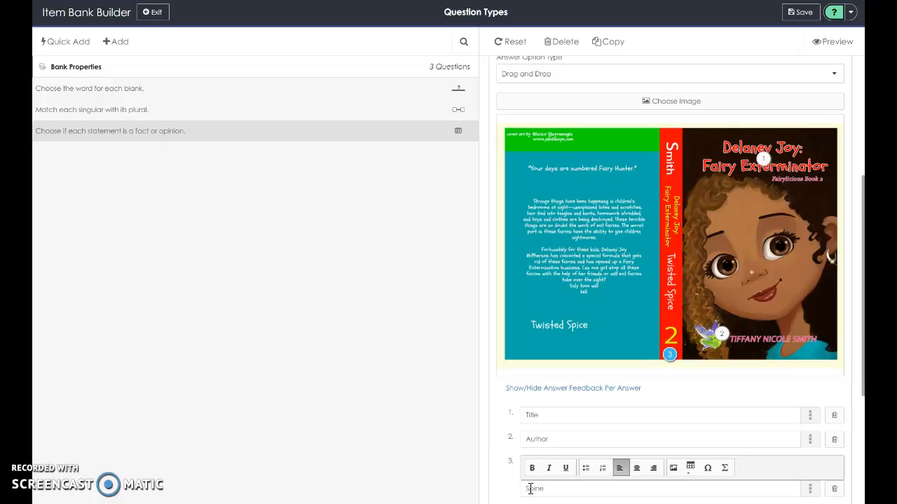
Add a fourth marker labelled Back Cover and place it on the back cover's blurb text.
scroll(530, 489, down, 3)
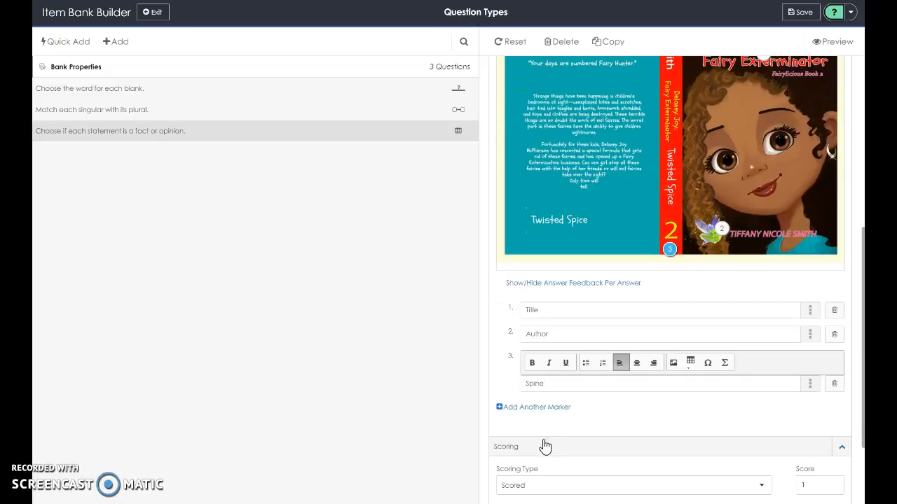
click(536, 407)
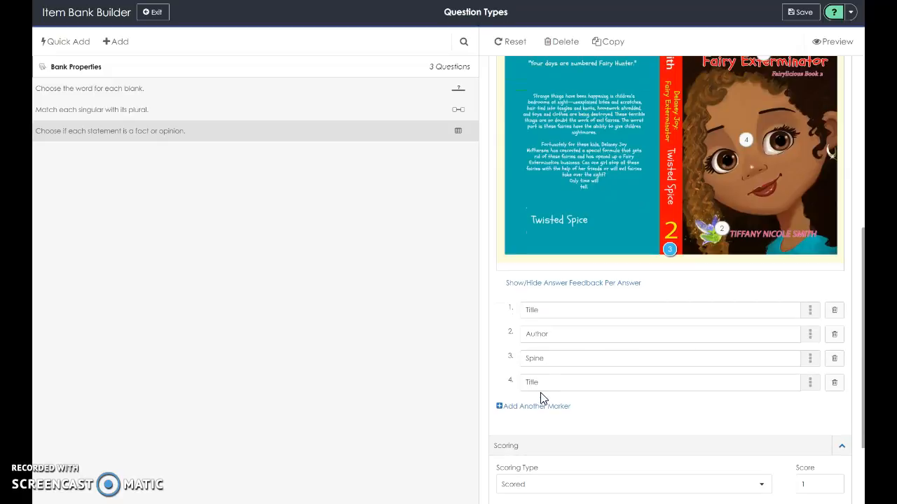
click(543, 388)
key(BackSpace)
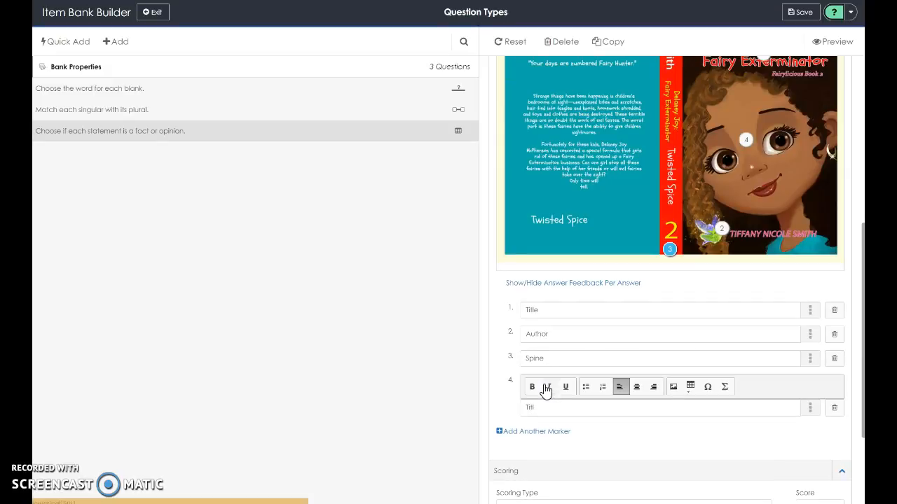
text(Back)
mouse_move(748, 145)
mouse_down()
mouse_move(625, 130)
mouse_move(591, 149)
mouse_up()
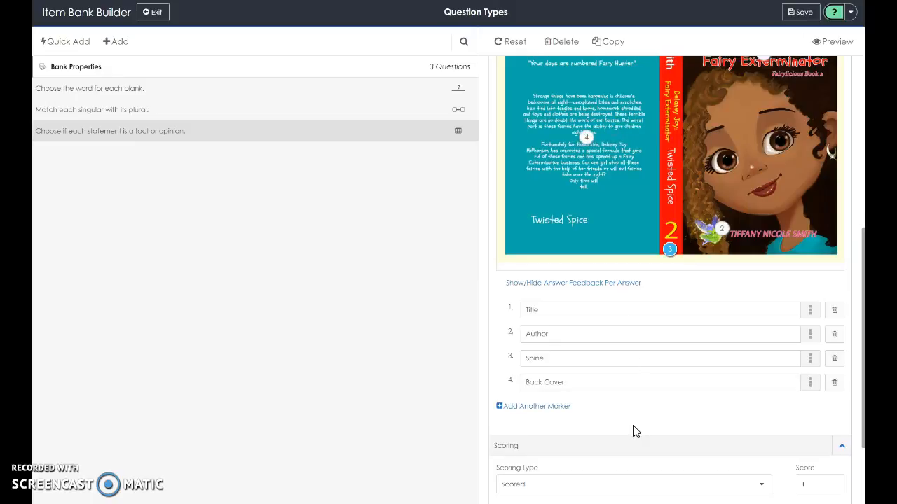
Save the Label an Image question to the item bank.
scroll(635, 432, down, 1)
scroll(636, 432, down, 3)
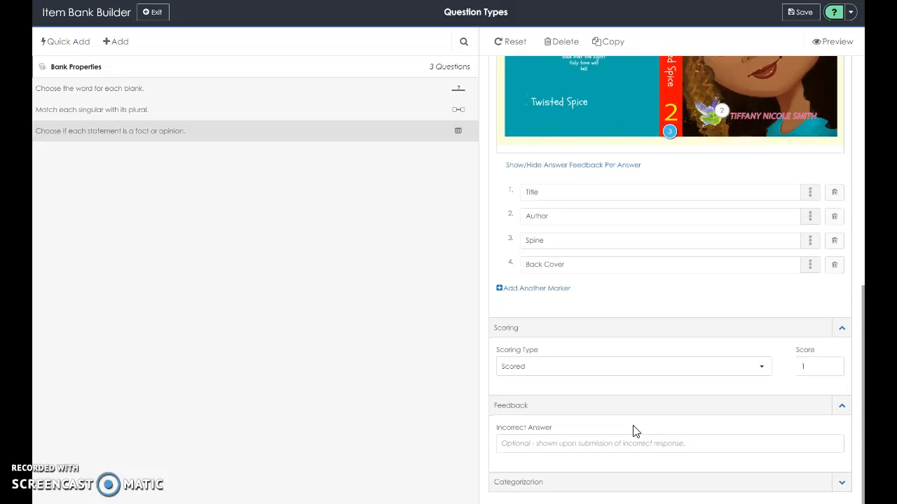
scroll(636, 432, up, 15)
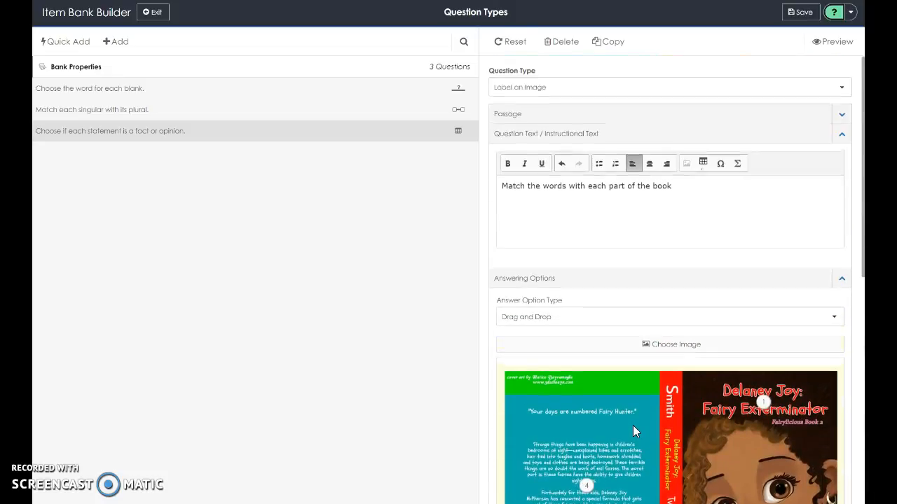
click(801, 17)
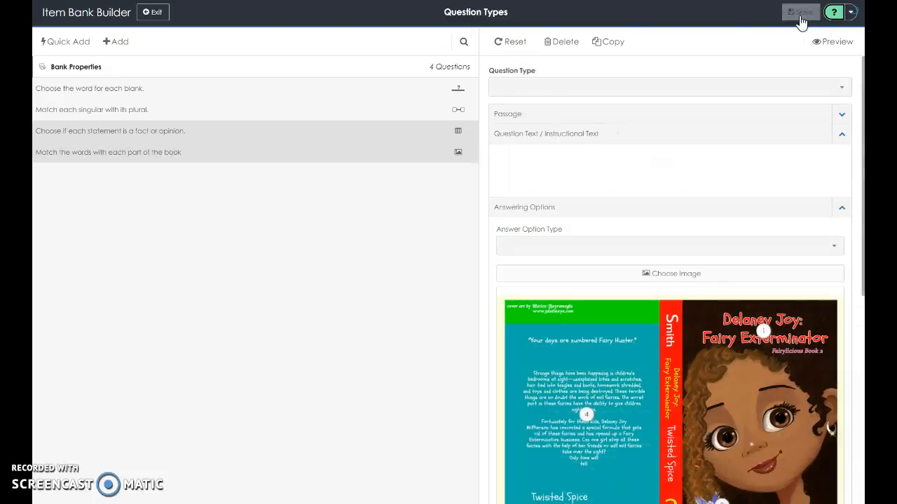